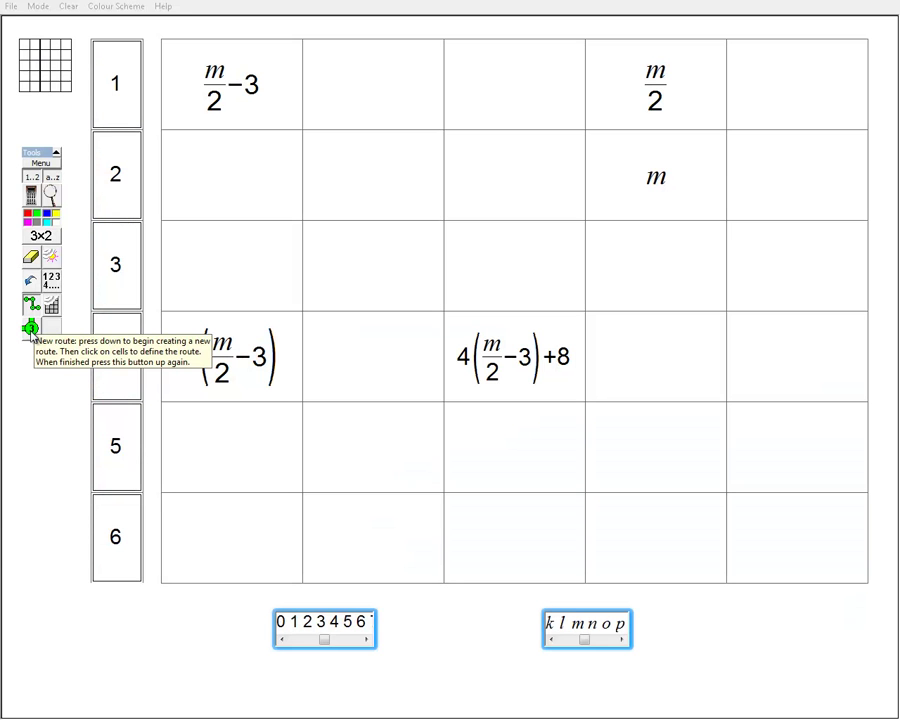
# Trace route nodes from m to m/2, m/2−3, 4(m/2−3) and 4(m/2−3)+8, then drag w/6+3 along row 1
pyautogui.click(31, 329)
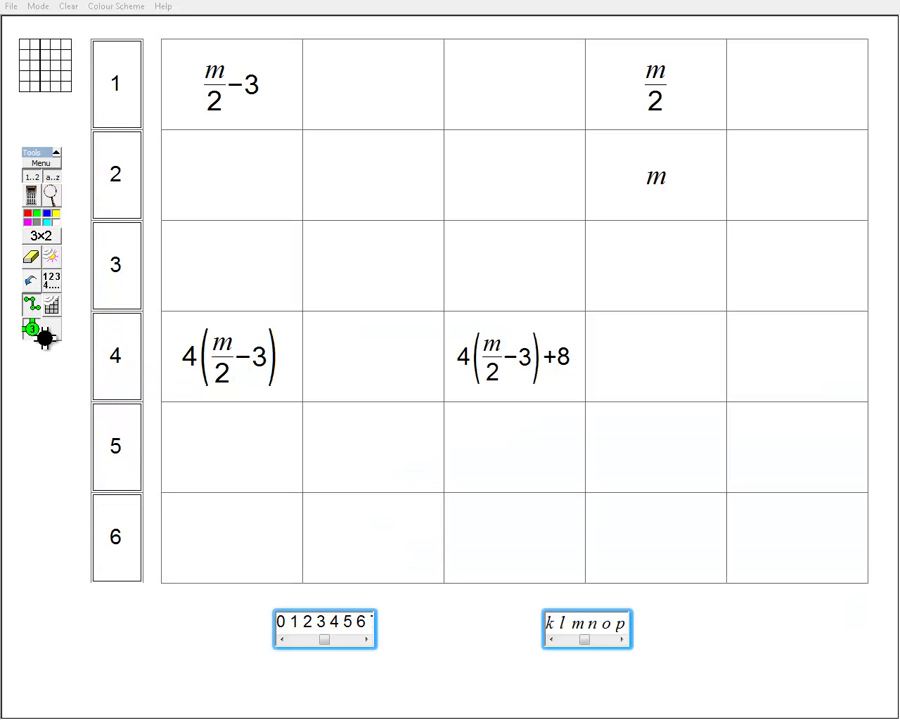
pyautogui.click(664, 176)
pyautogui.click(659, 92)
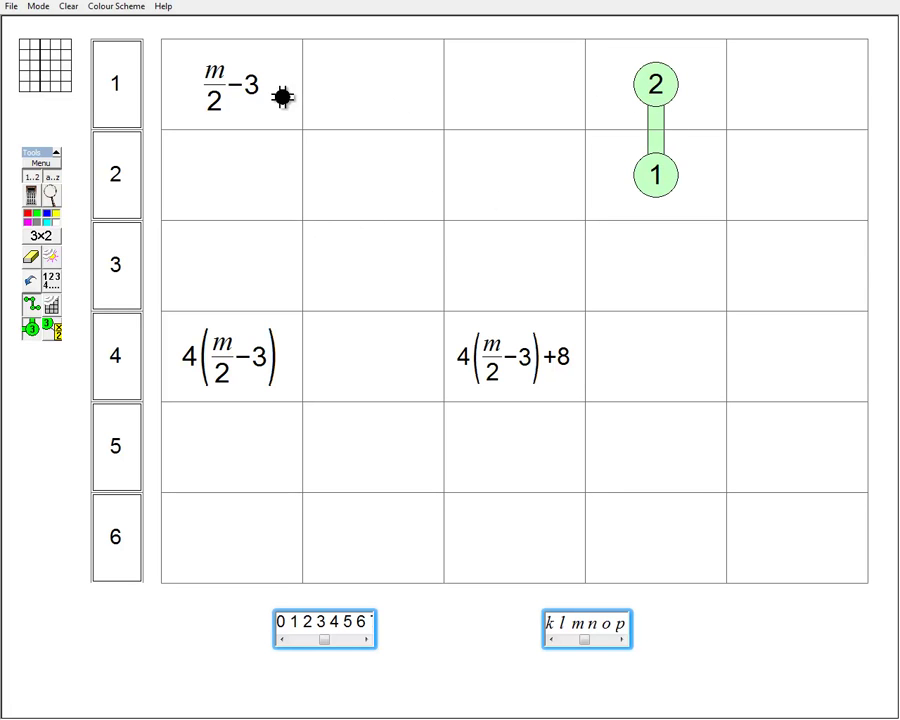
pyautogui.click(258, 104)
pyautogui.click(231, 354)
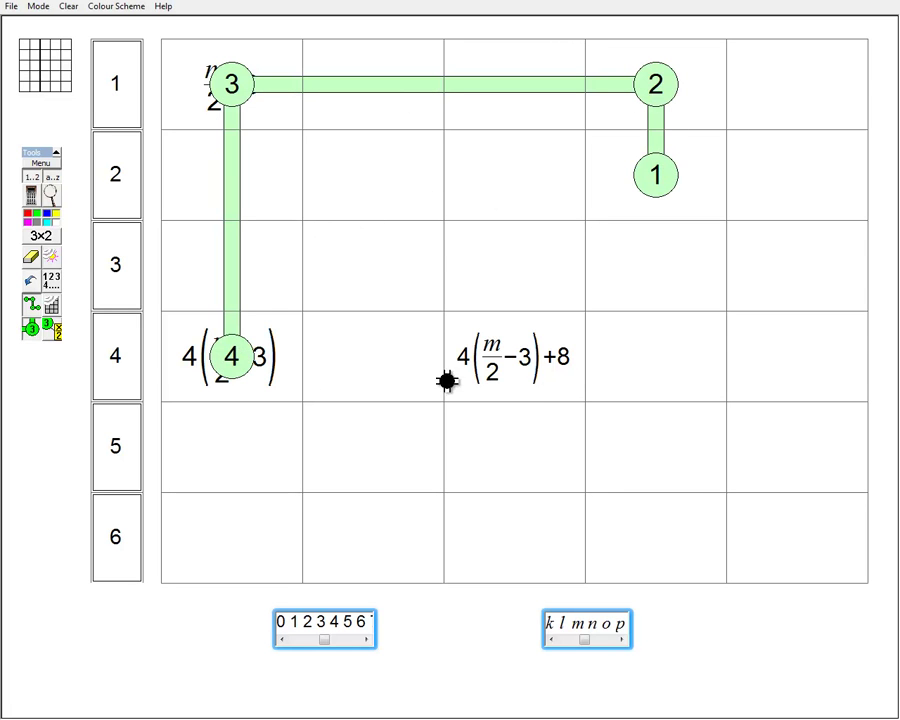
pyautogui.click(536, 370)
pyautogui.moveTo(656, 85); pyautogui.dragTo(227, 530)
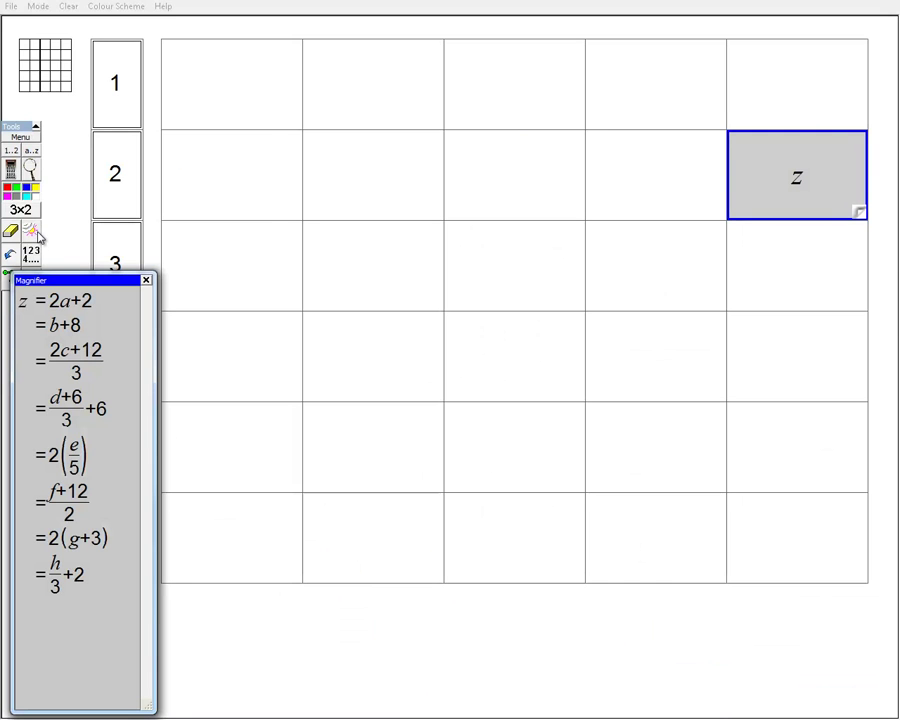
# Show where letters a–h lie, rearrange the a and b magnifiers, and hide the grid
pyautogui.click(37, 233)
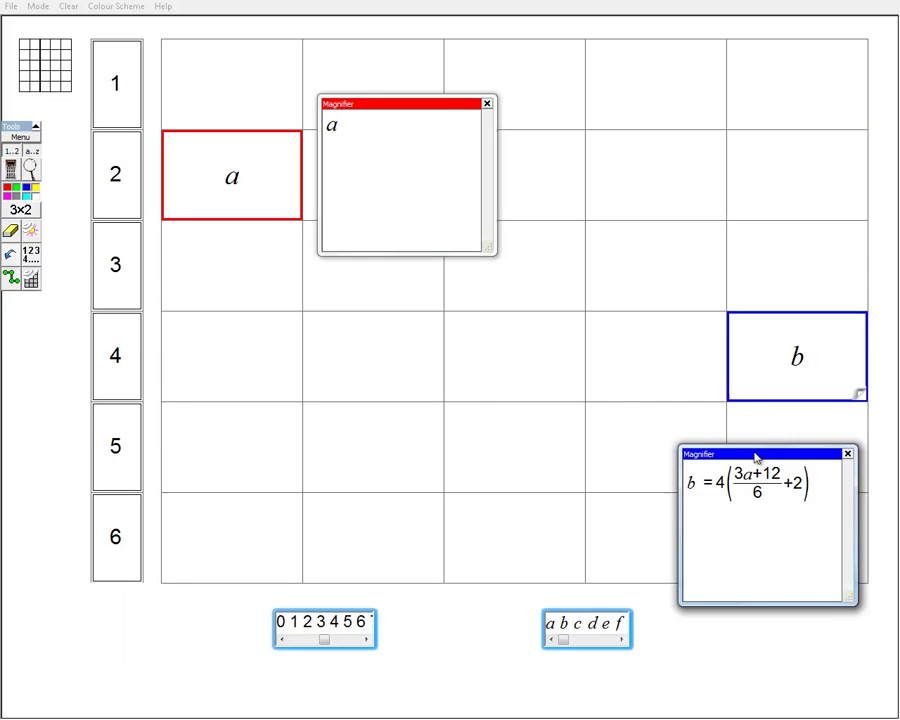
pyautogui.moveTo(750, 452); pyautogui.dragTo(574, 332)
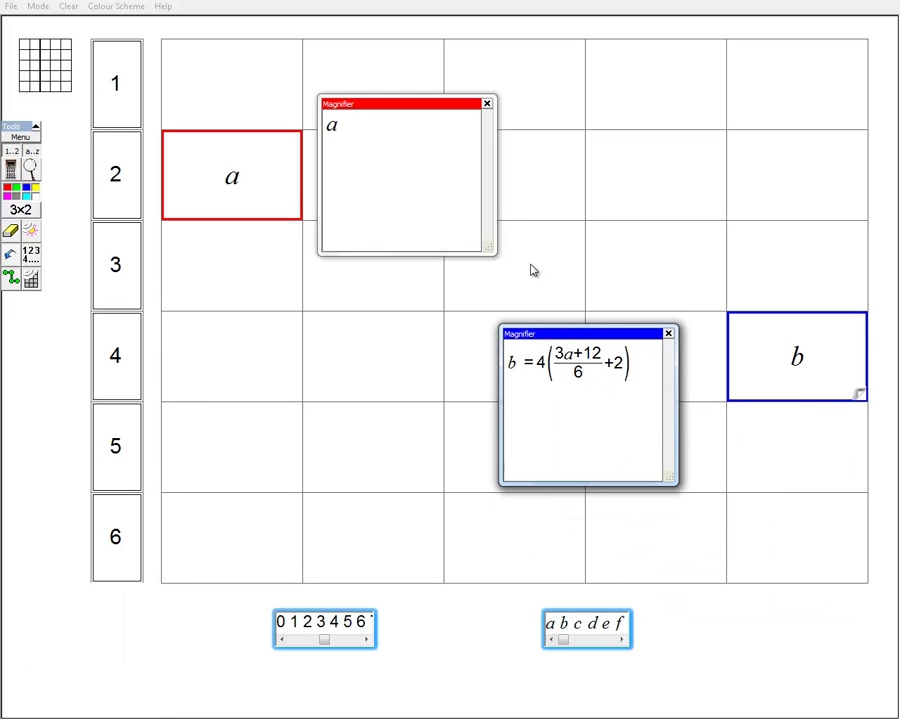
pyautogui.click(400, 129)
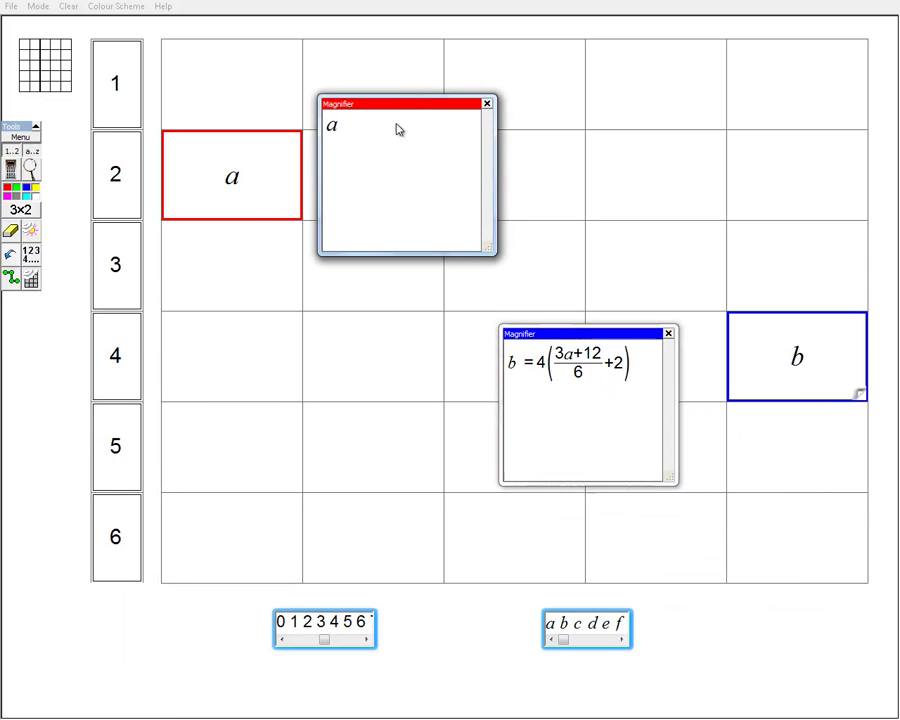
pyautogui.click(31, 283)
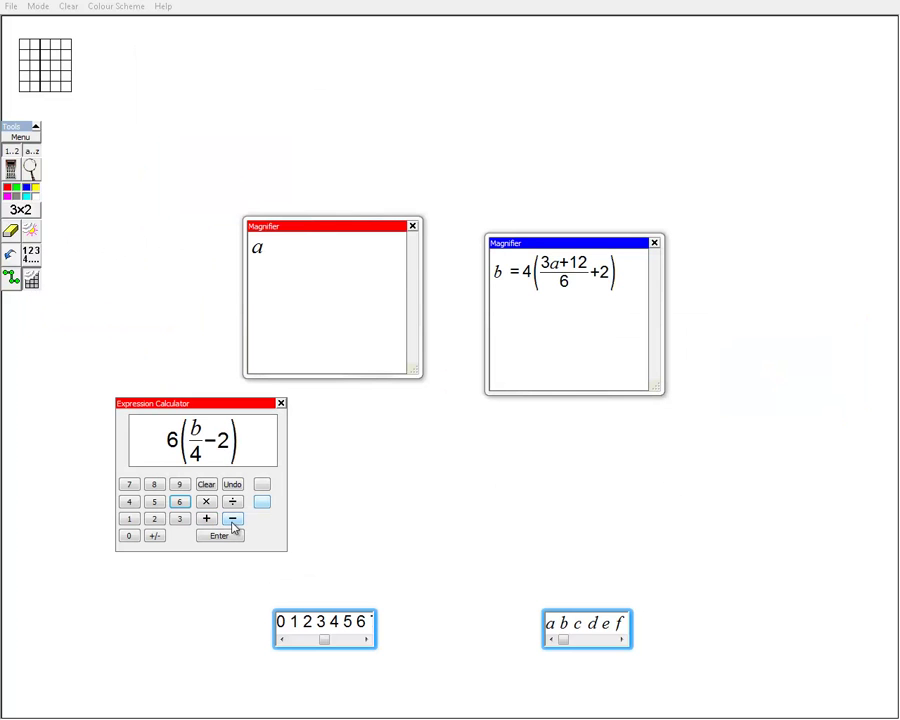
# Extend the calculator expression with −12 and then ÷3
pyautogui.click(232, 518)
pyautogui.click(132, 519)
pyautogui.click(155, 519)
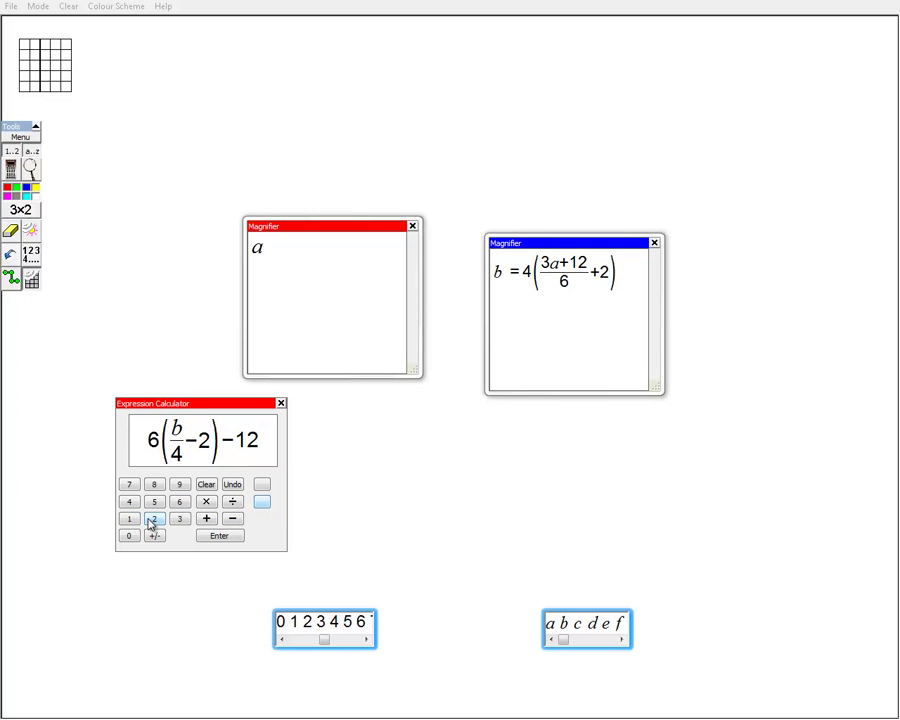
pyautogui.click(237, 506)
pyautogui.click(180, 518)
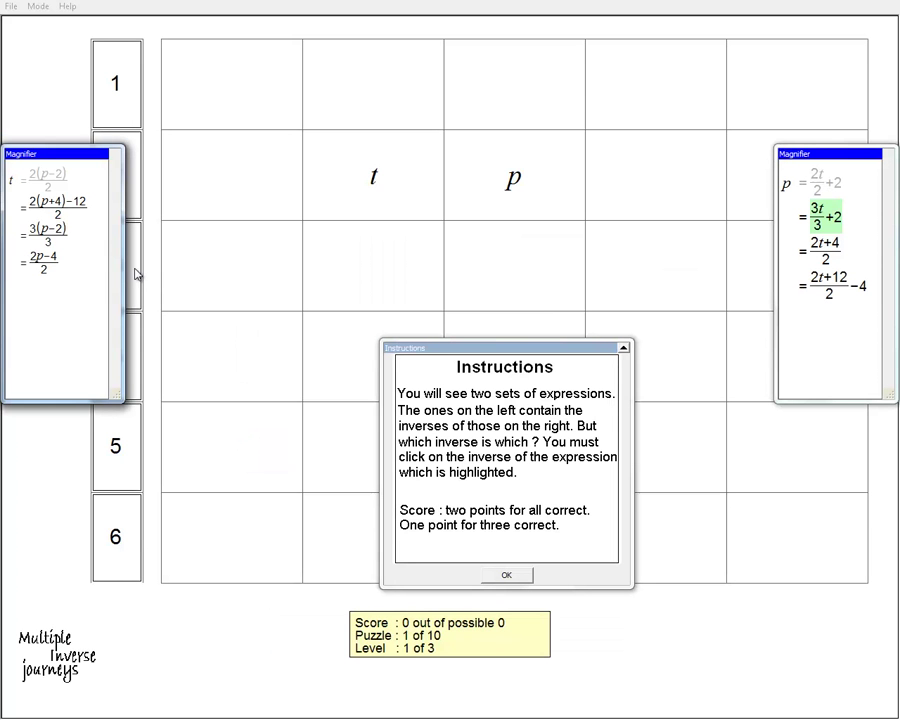
# Choose 3(p−2)/3 as the inverse, build (6(43−2)−12)/2 in row 3, and magnify that cell
pyautogui.click(62, 240)
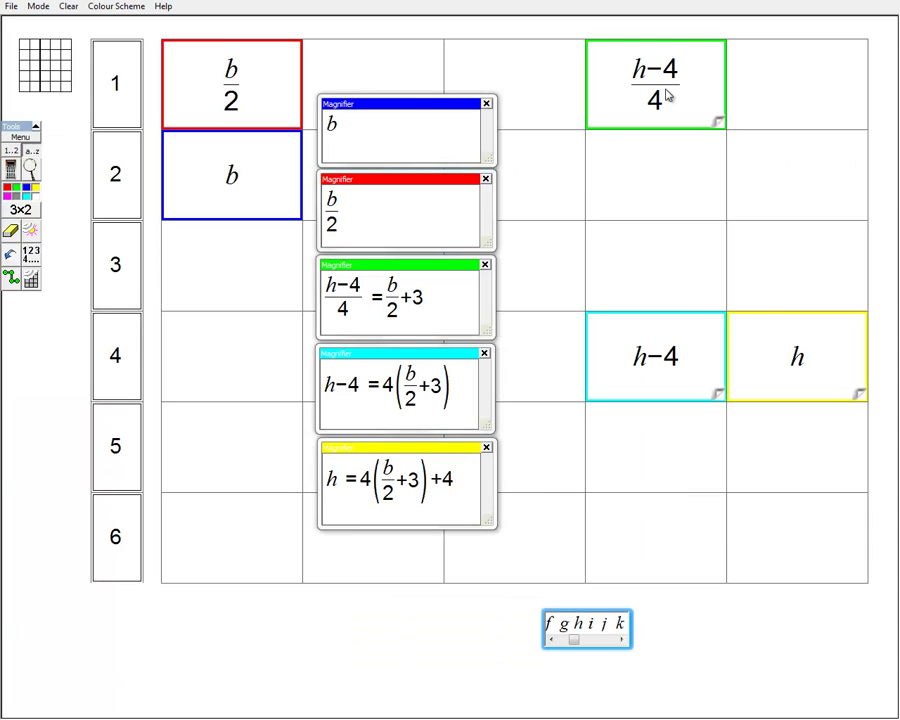
pyautogui.moveTo(666, 94); pyautogui.dragTo(244, 182)
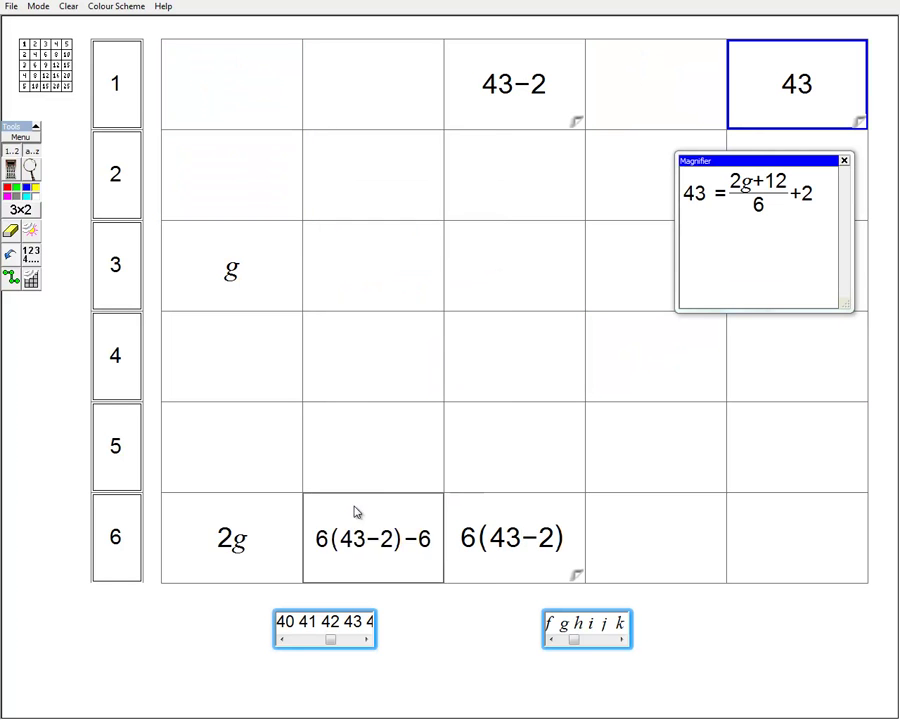
pyautogui.moveTo(353, 508); pyautogui.dragTo(258, 288)
pyautogui.click(33, 170)
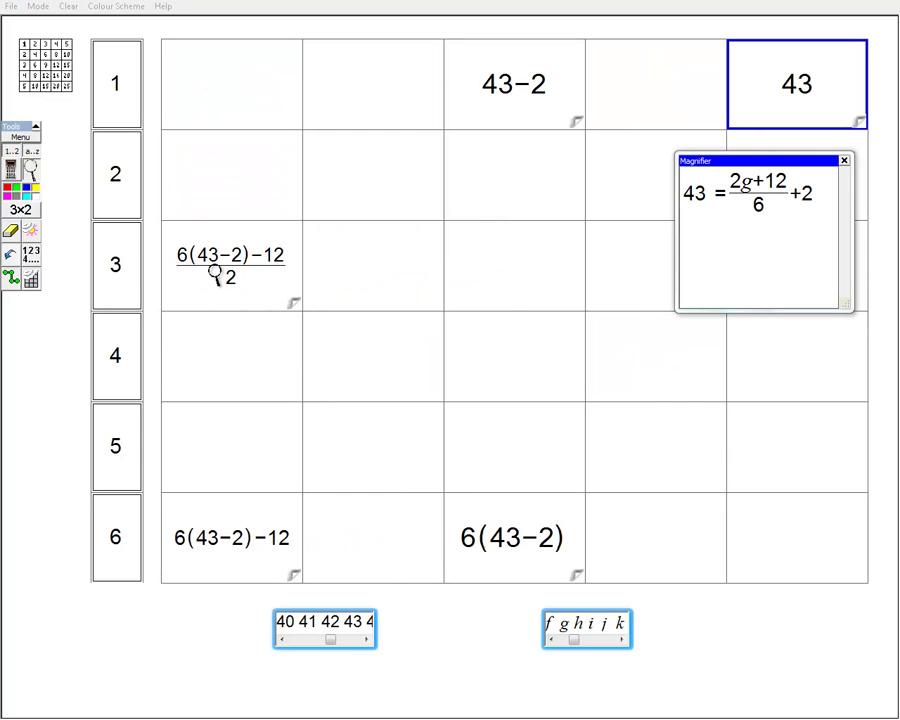
pyautogui.click(268, 284)
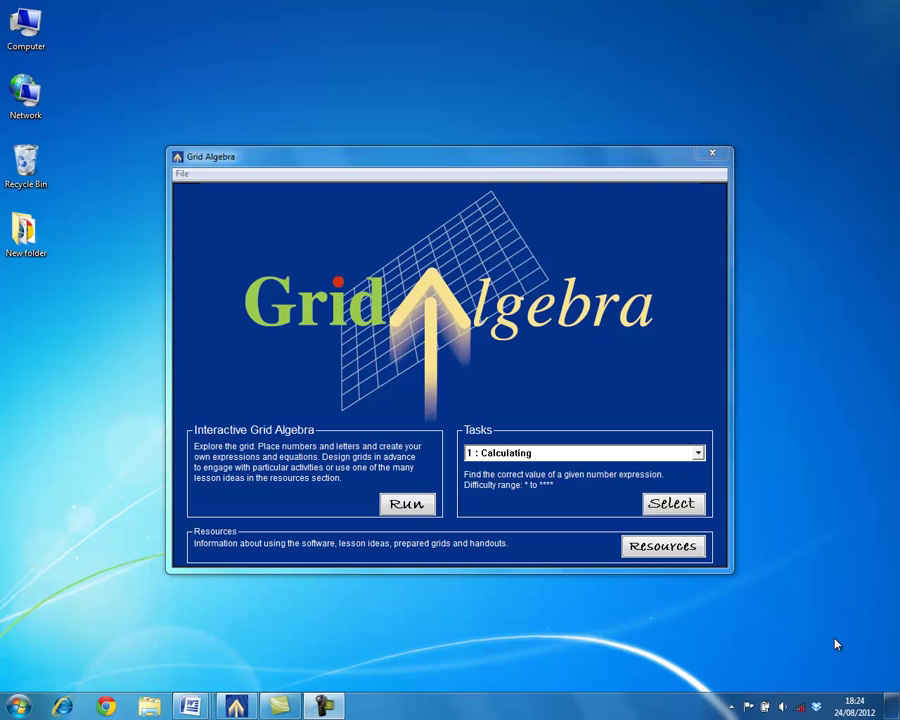
# Launch the interactive grid, nudge the Tools palette, and fill the 6-by-5 table with 1–30
pyautogui.click(428, 506)
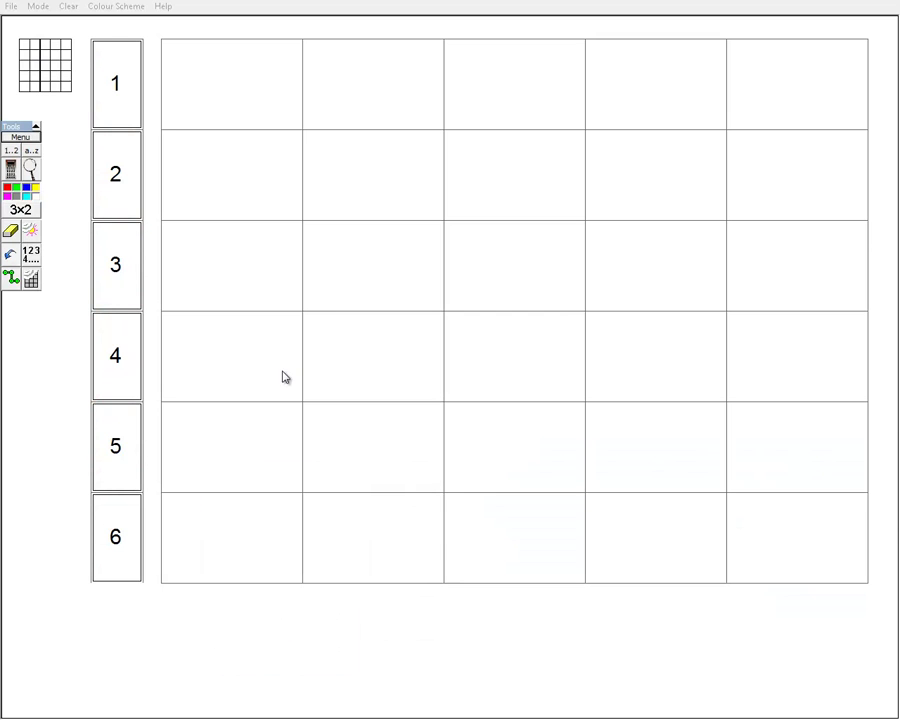
pyautogui.moveTo(20, 126); pyautogui.dragTo(42, 152)
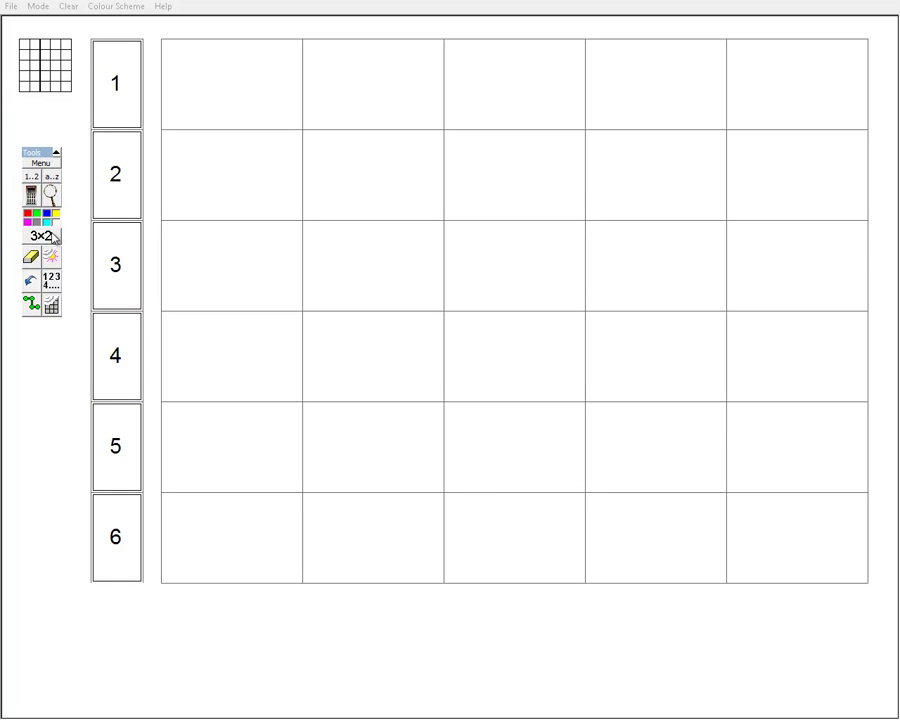
pyautogui.click(53, 283)
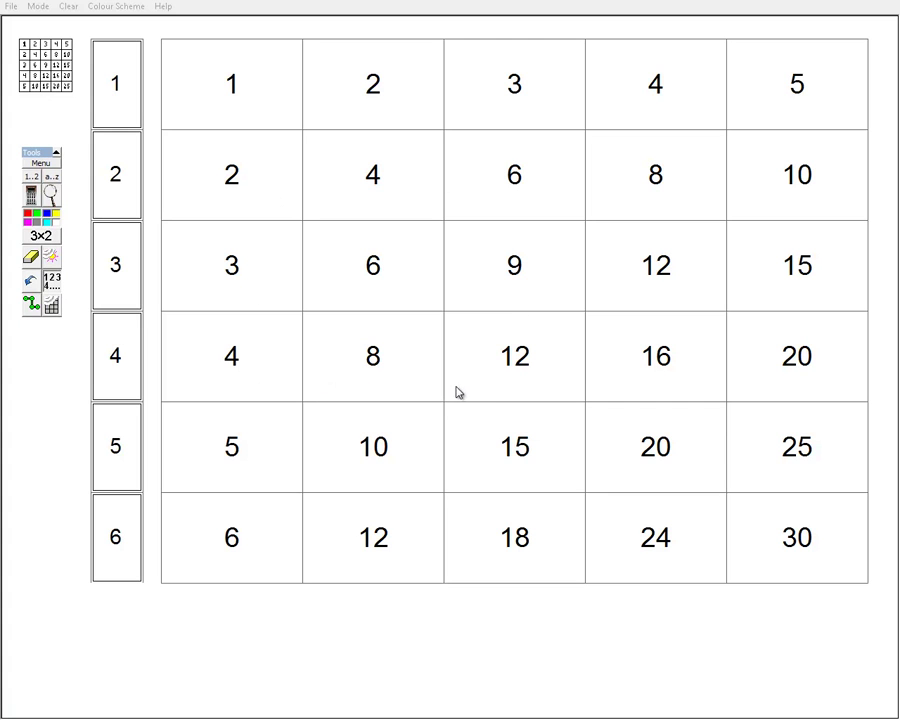
# Drag table numbers to form 2+3, 8+12, 4−3, 3×5, 4/2, 4/2+2 and 3(4/2+2)−9
pyautogui.click(383, 101)
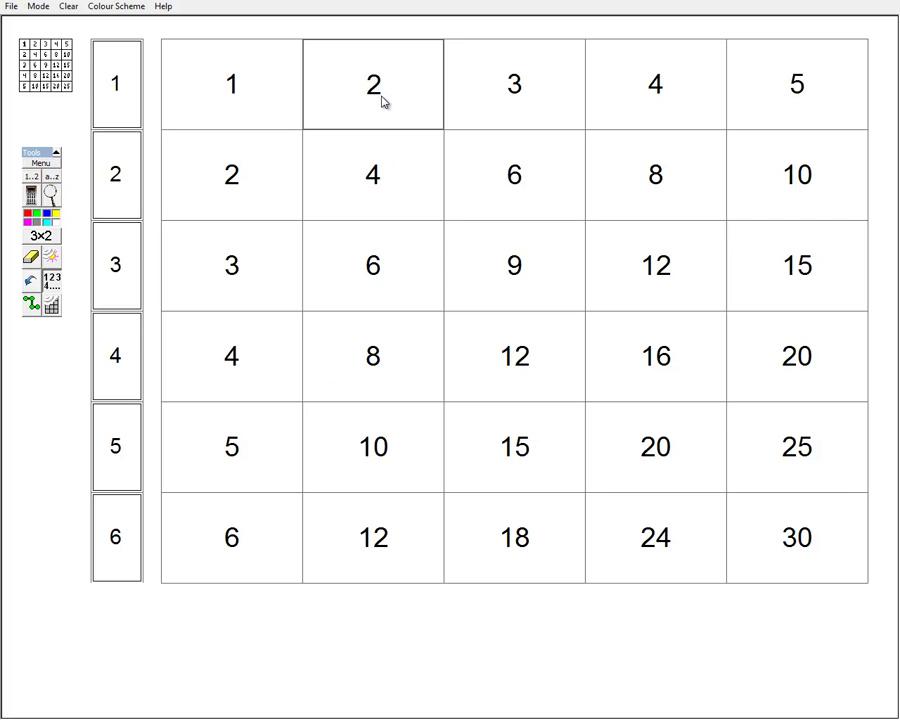
pyautogui.moveTo(383, 101); pyautogui.dragTo(779, 104)
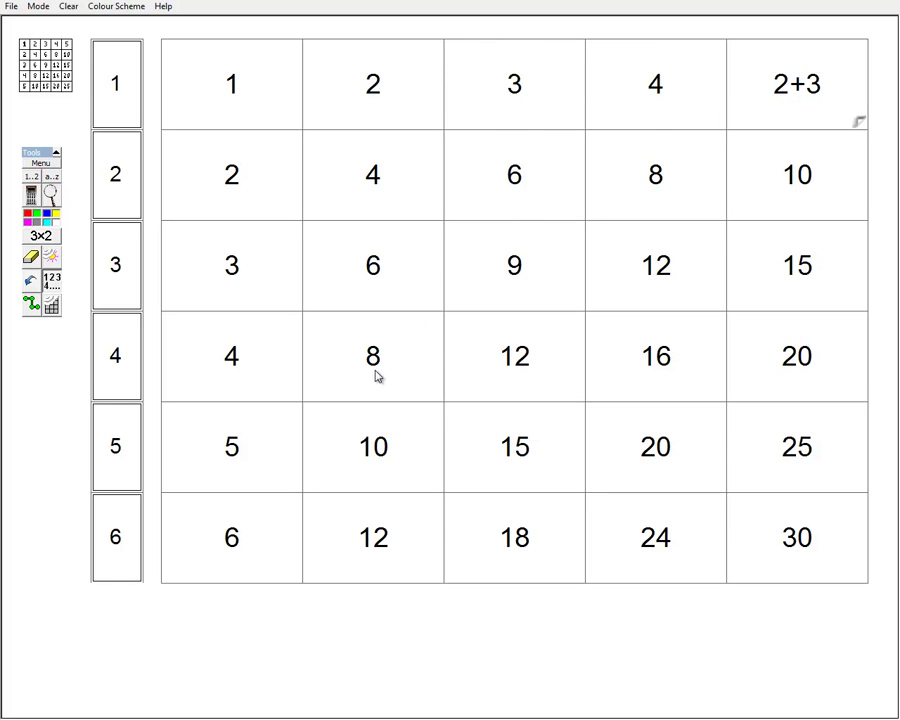
pyautogui.moveTo(377, 374); pyautogui.dragTo(779, 376)
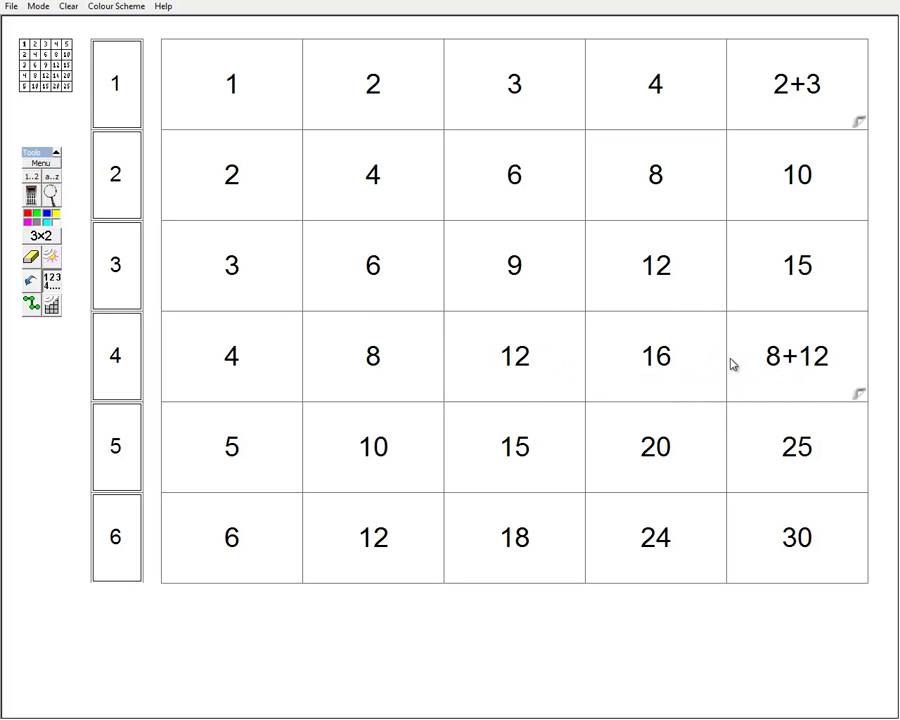
pyautogui.moveTo(620, 110); pyautogui.dragTo(228, 105)
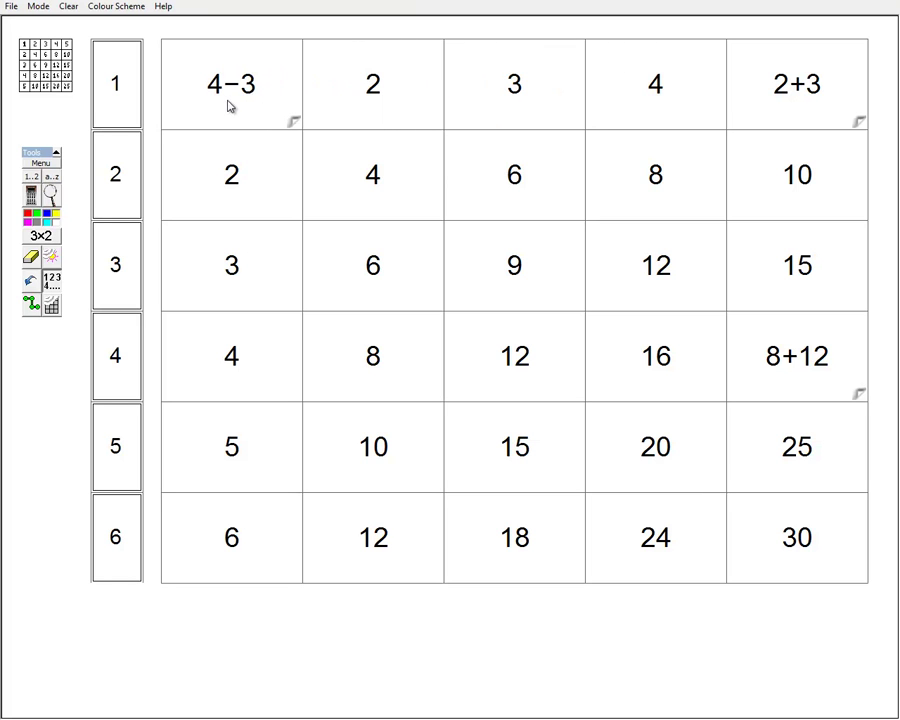
pyautogui.moveTo(538, 112); pyautogui.dragTo(500, 443)
pyautogui.moveTo(380, 210); pyautogui.dragTo(396, 96)
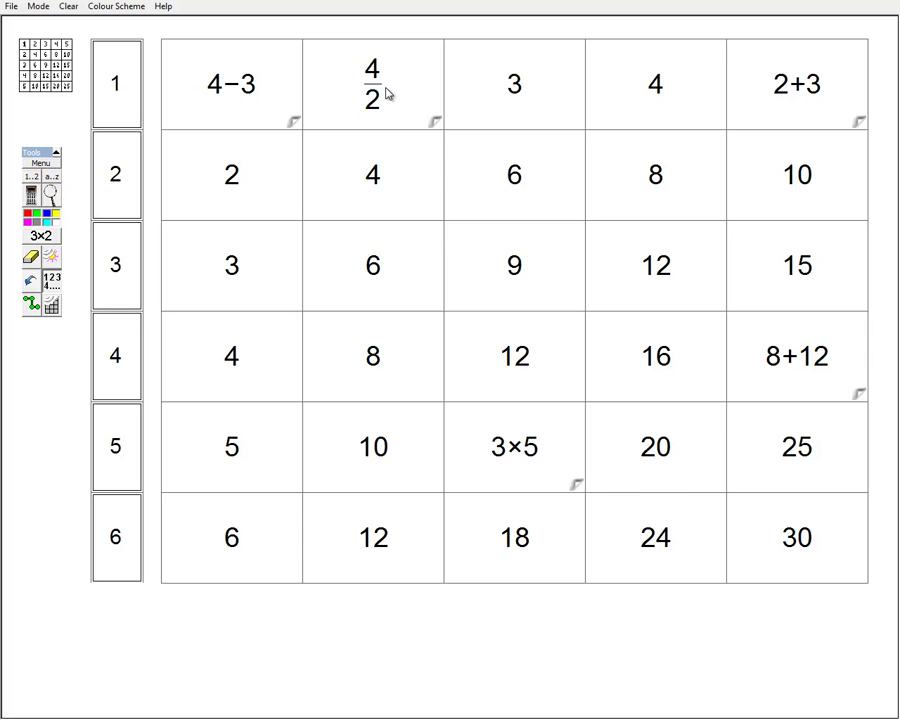
pyautogui.moveTo(388, 93); pyautogui.dragTo(240, 282)
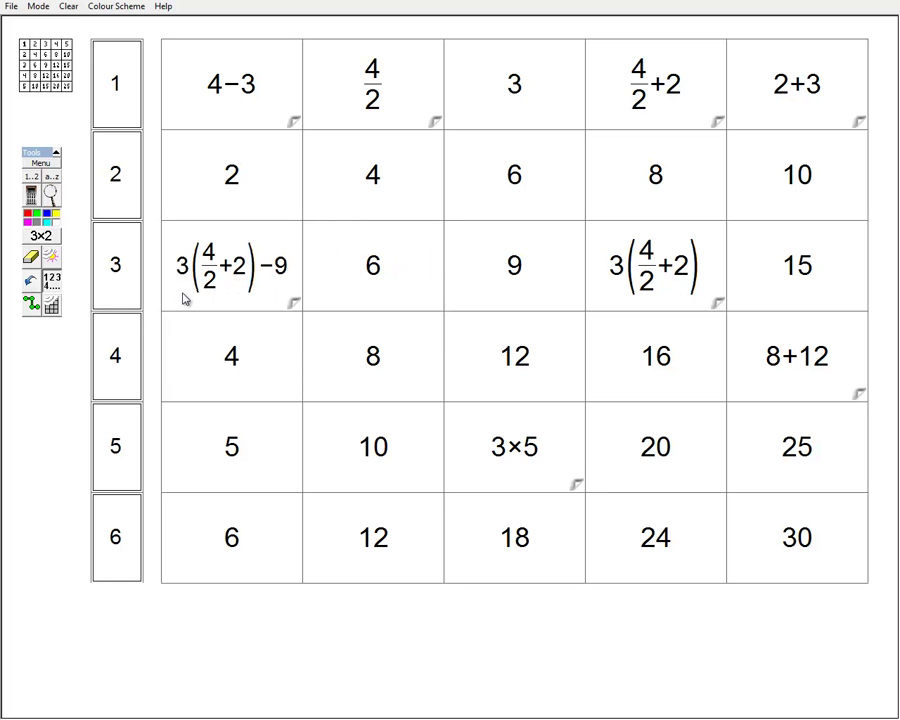
# Clear all cells, then place 5 and d on the grid to start the 4(5+3)−12 and 6(d/3−1)+18 chains
pyautogui.click(68, 6)
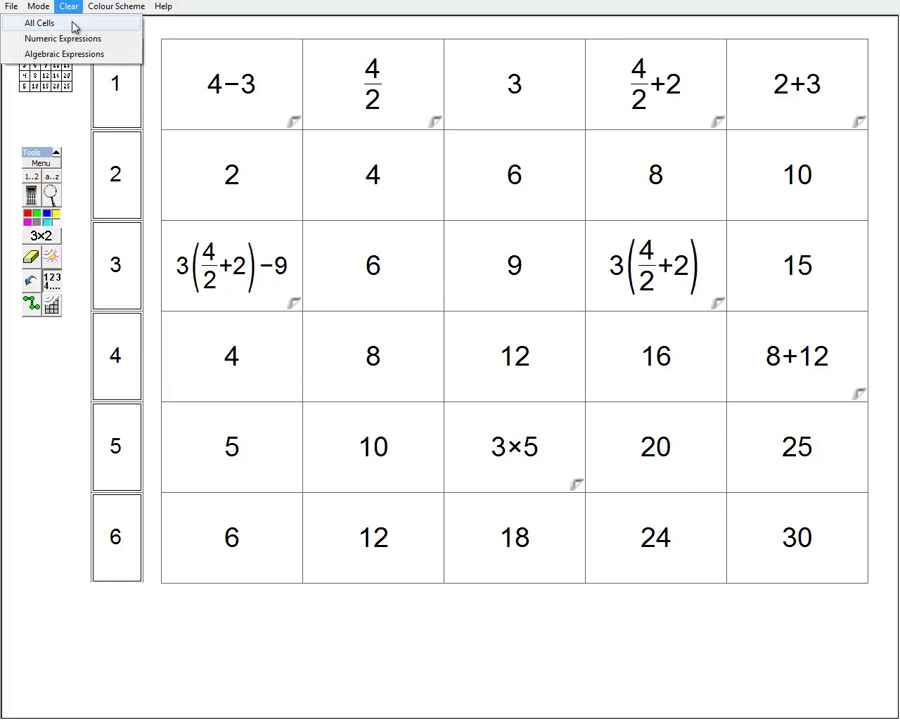
pyautogui.click(73, 25)
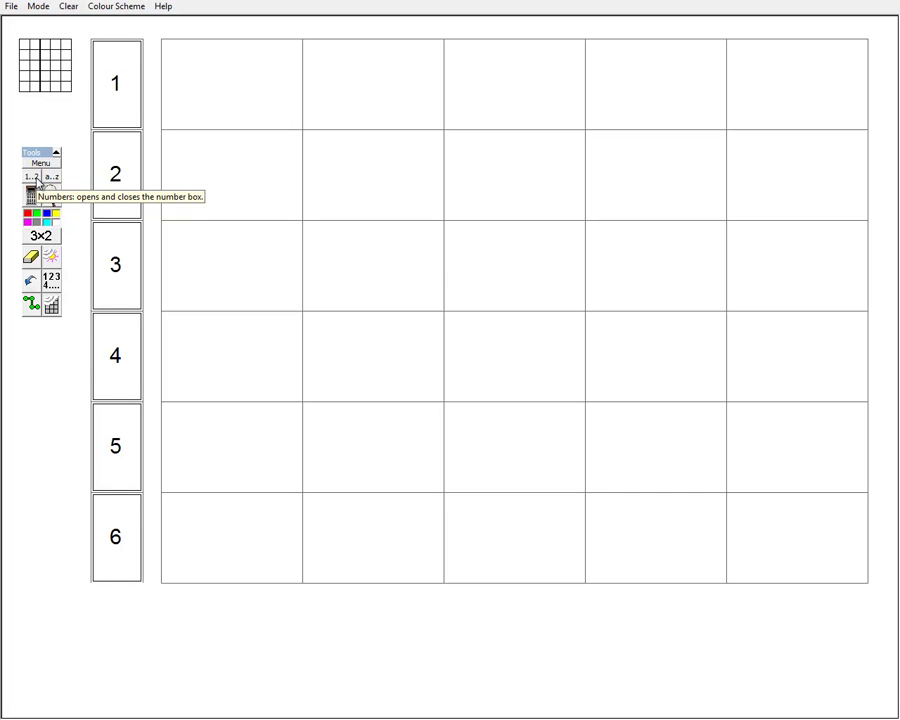
pyautogui.click(37, 179)
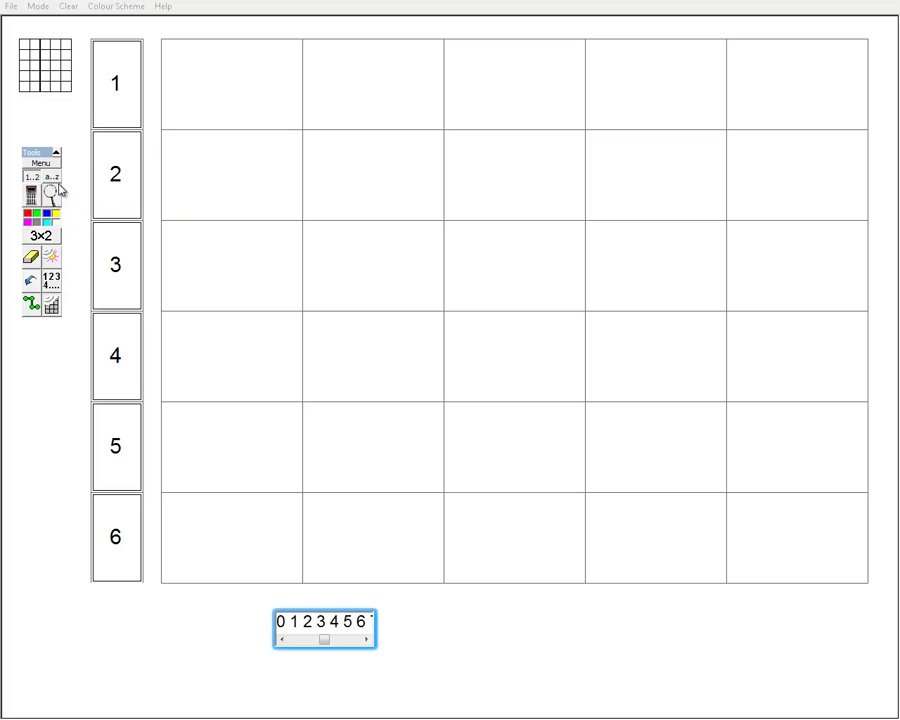
pyautogui.click(56, 178)
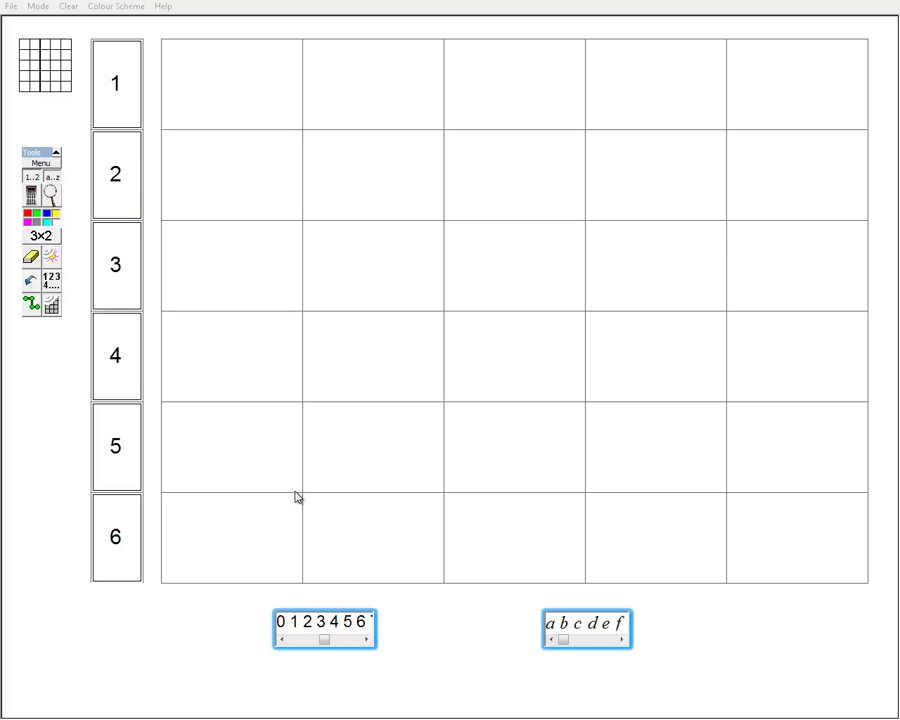
pyautogui.moveTo(349, 627); pyautogui.dragTo(229, 369)
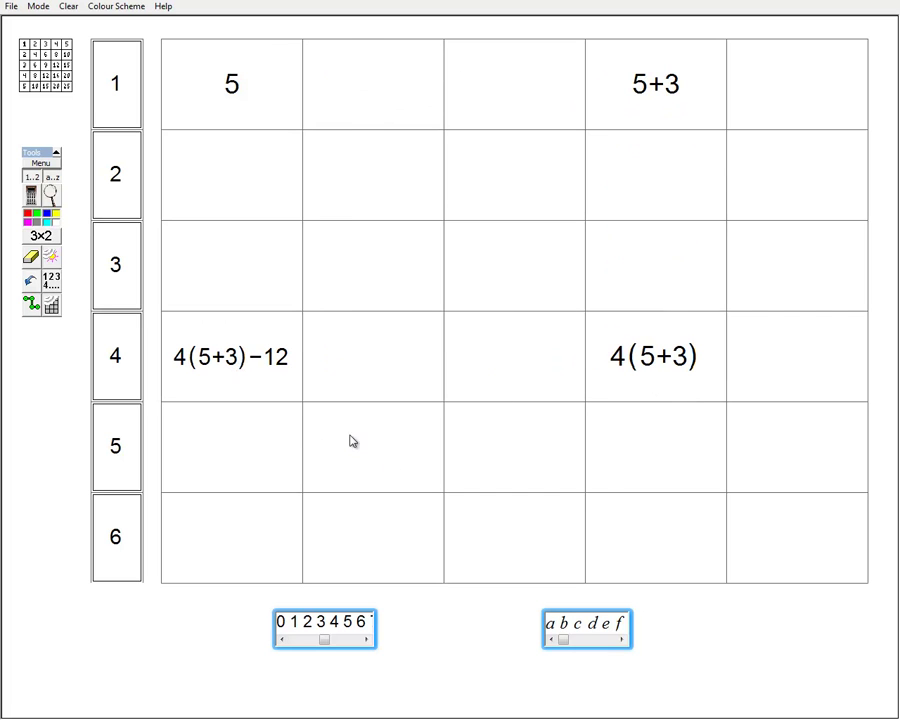
pyautogui.moveTo(597, 628); pyautogui.dragTo(783, 557)
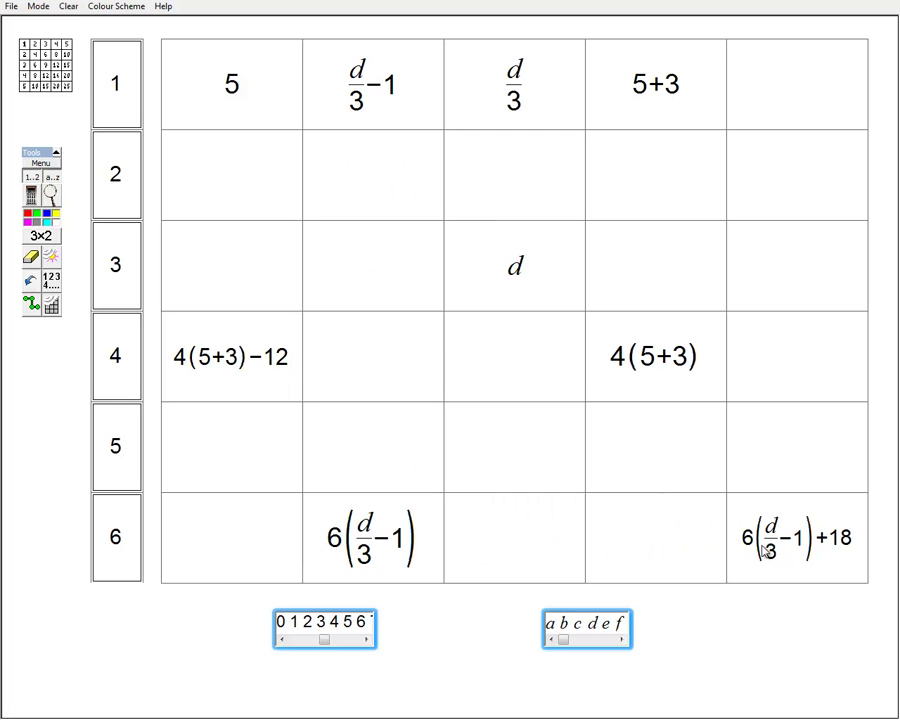
# Clear numeric expressions and erase 6(d/3−1), d/3−1, d/3 and d, keeping only 6(d/3−1)+18
pyautogui.click(72, 8)
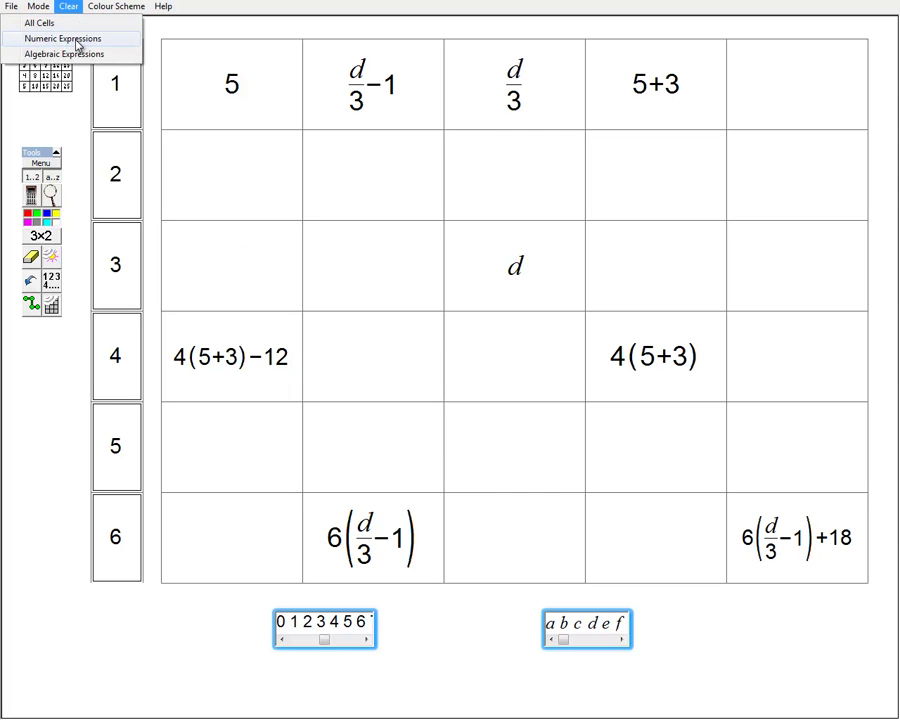
pyautogui.click(77, 44)
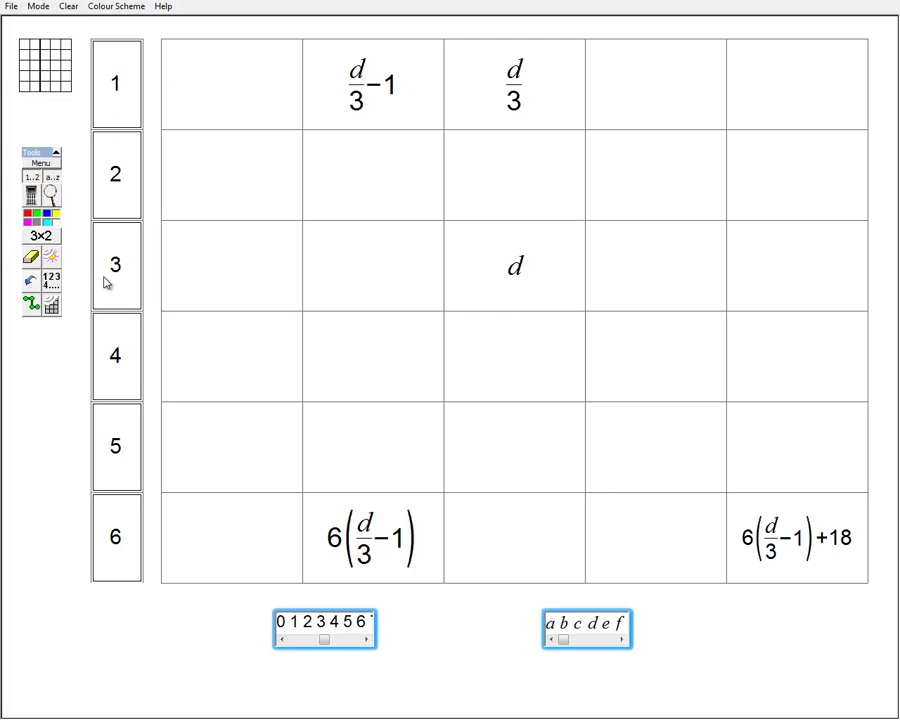
pyautogui.click(35, 253)
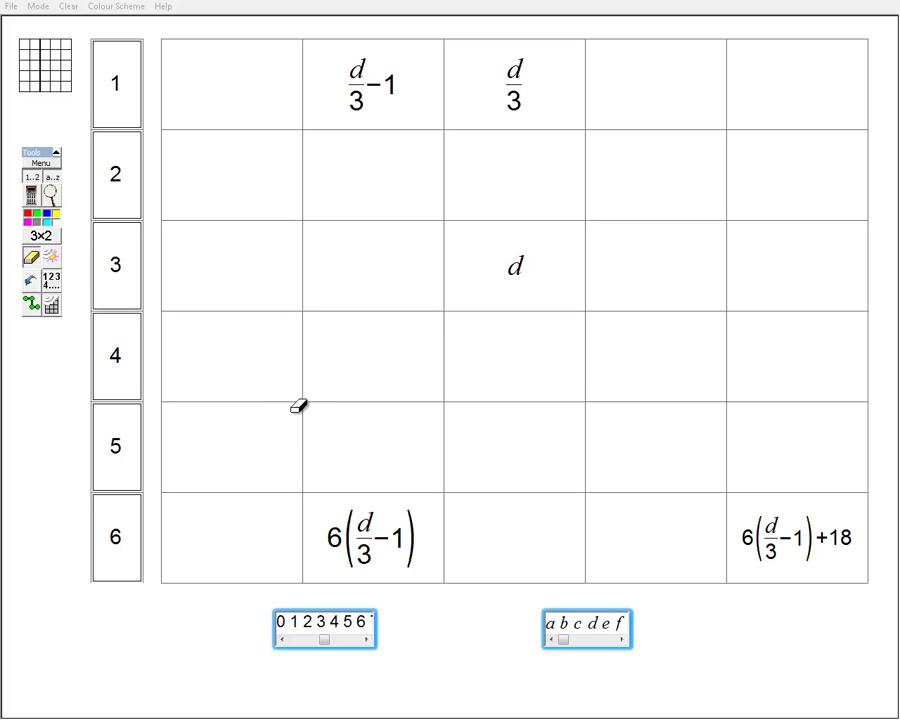
pyautogui.click(352, 534)
pyautogui.click(361, 110)
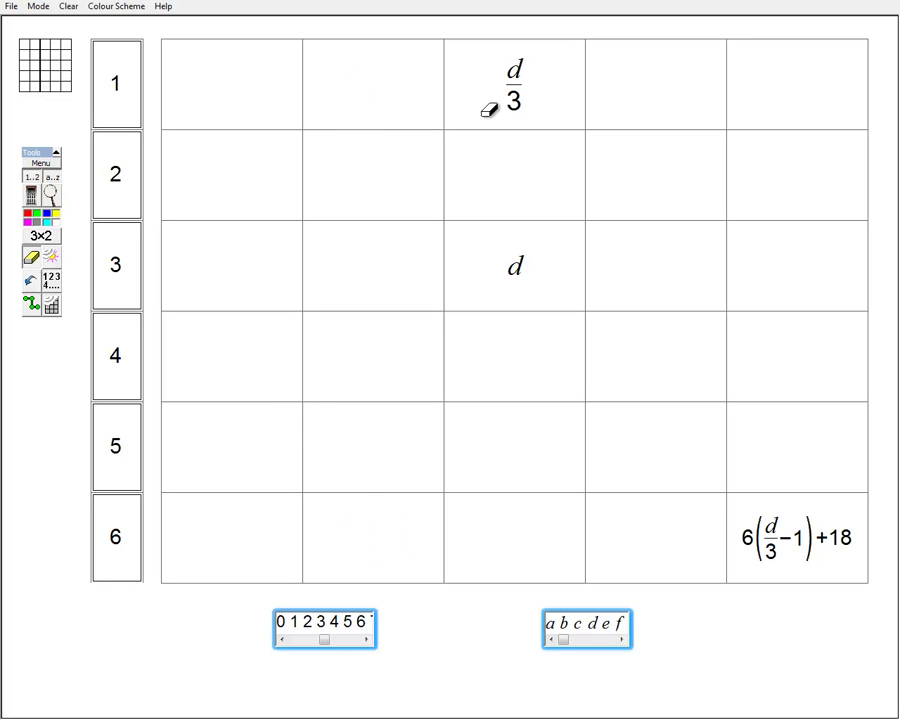
pyautogui.click(494, 113)
pyautogui.click(516, 229)
pyautogui.click(31, 256)
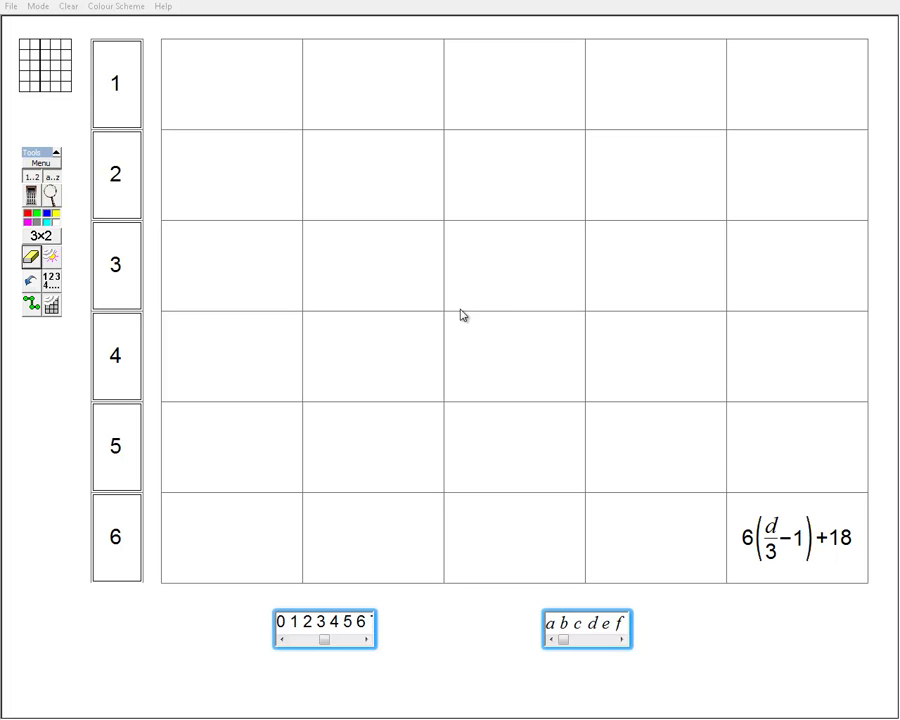
# Clear all cells, slide the letters to k–p, and place m in row 2, column 4
pyautogui.click(69, 8)
pyautogui.click(77, 25)
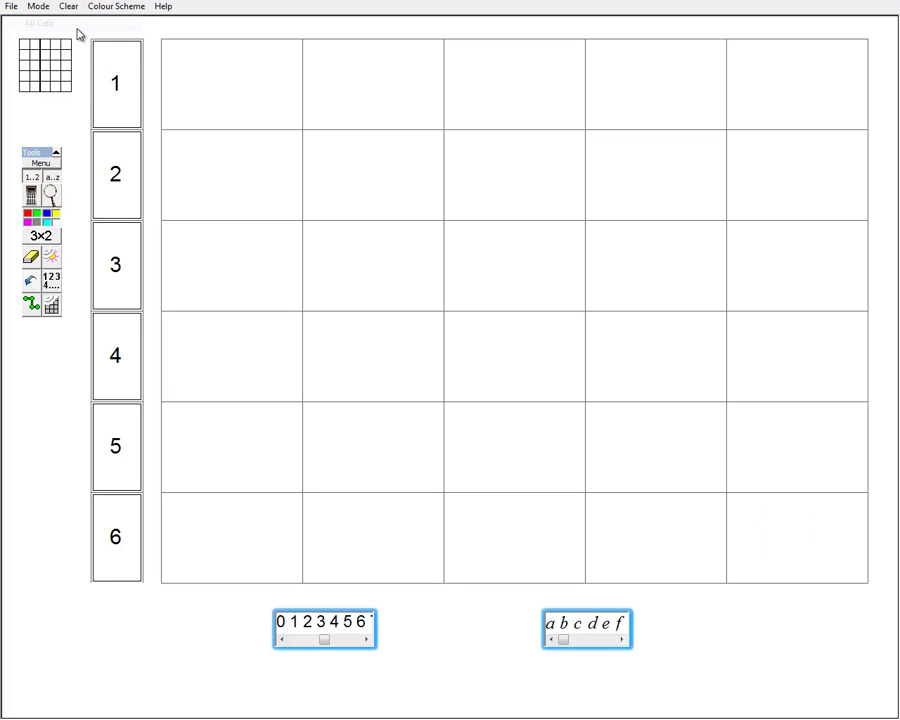
pyautogui.click(603, 641)
pyautogui.click(603, 641)
pyautogui.moveTo(580, 617); pyautogui.dragTo(524, 387)
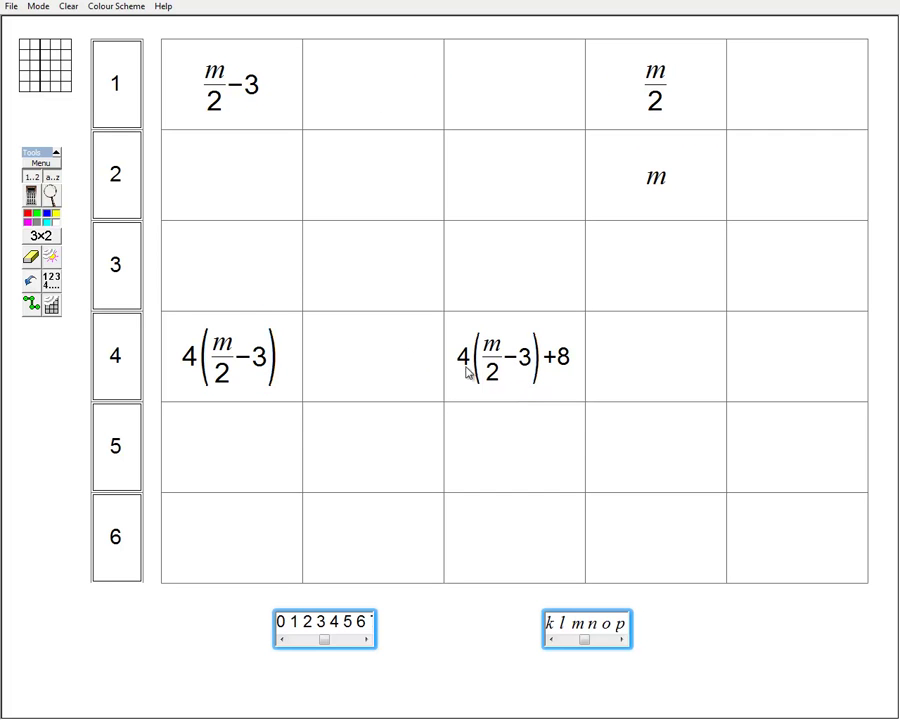
pyautogui.click(33, 308)
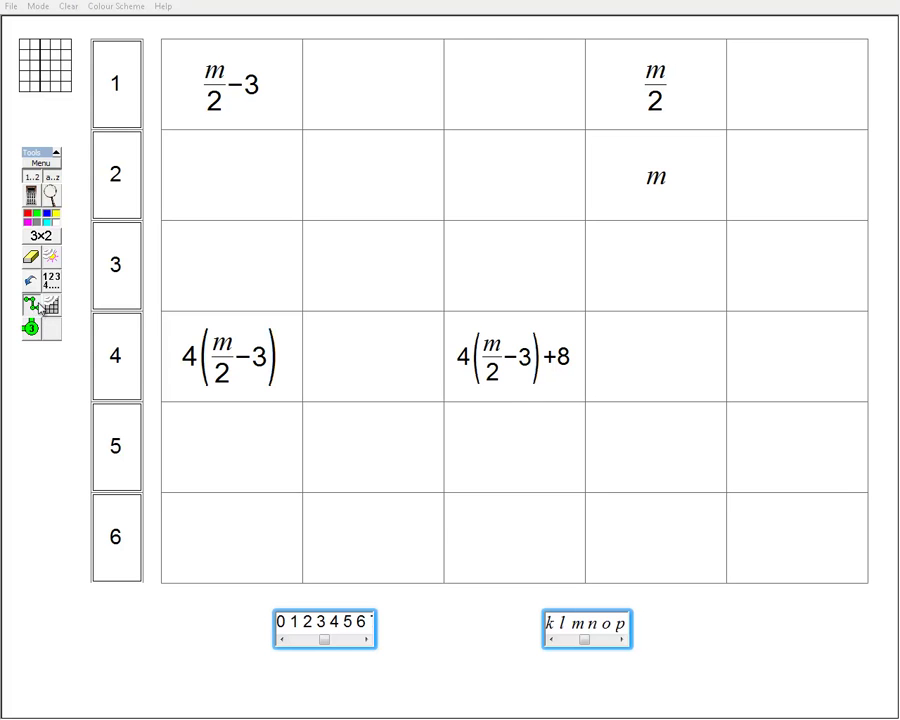
# Trace route nodes 1–5 from m up to m/2, across to m/2−3, down to 4(m/2−3), then 4(m/2−3)+8
pyautogui.click(31, 327)
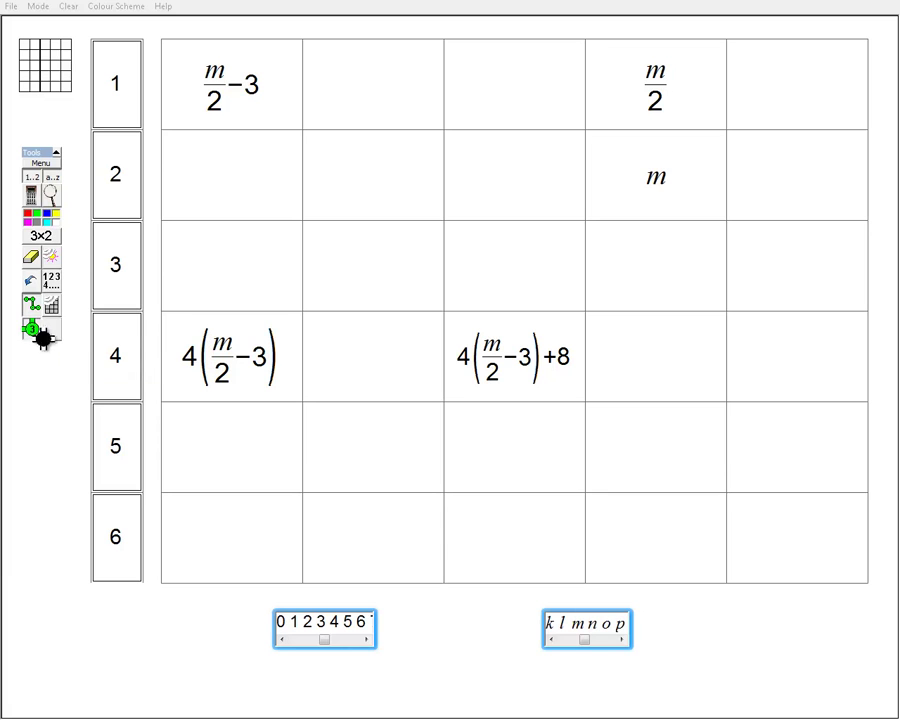
pyautogui.moveTo(652, 176)
pyautogui.mouseDown()
pyautogui.moveTo(660, 175)
pyautogui.moveTo(655, 84)
pyautogui.mouseUp()
pyautogui.click(252, 88)
pyautogui.click(252, 360)
pyautogui.click(543, 375)
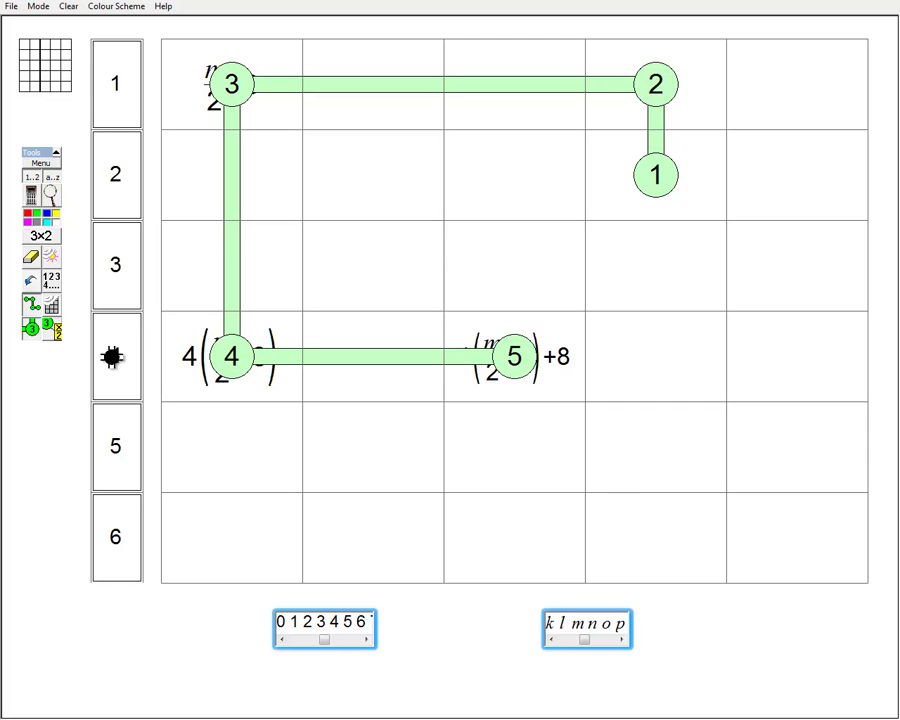
pyautogui.click(37, 334)
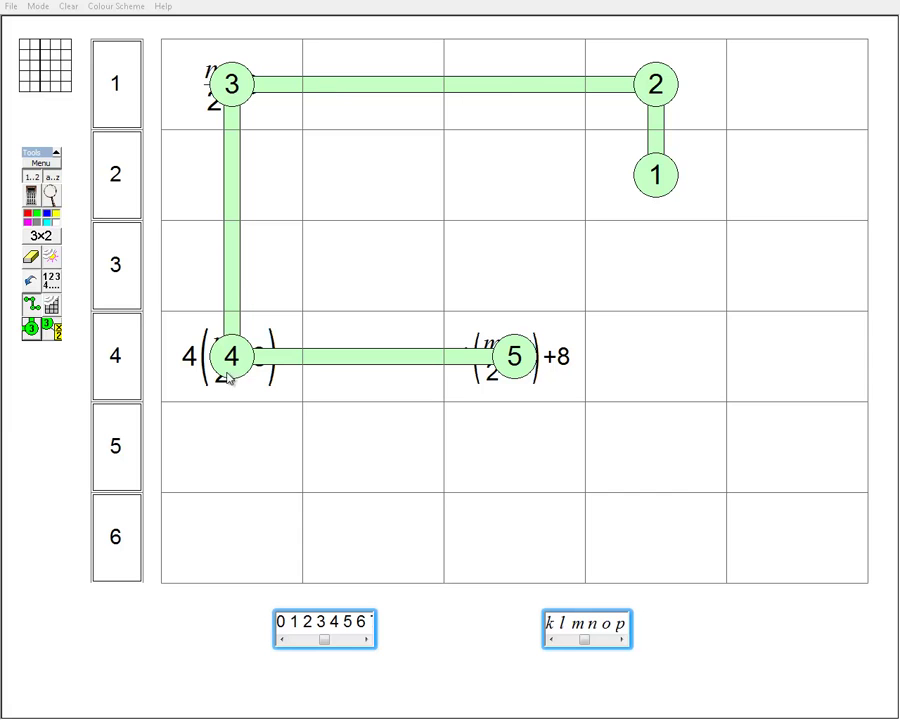
pyautogui.click(674, 194)
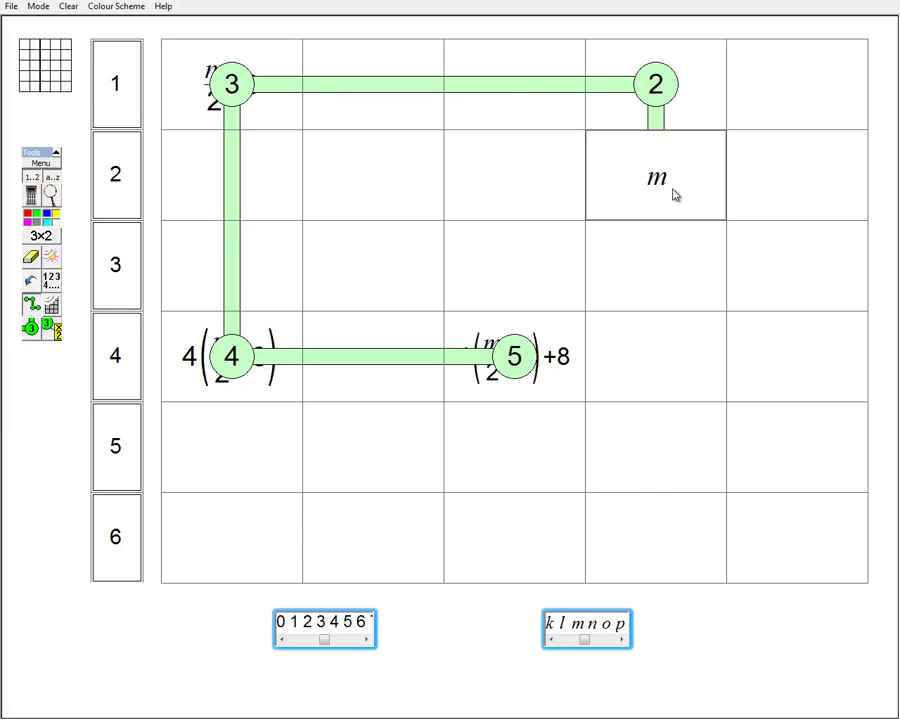
pyautogui.click(704, 108)
pyautogui.moveTo(704, 108); pyautogui.dragTo(668, 106)
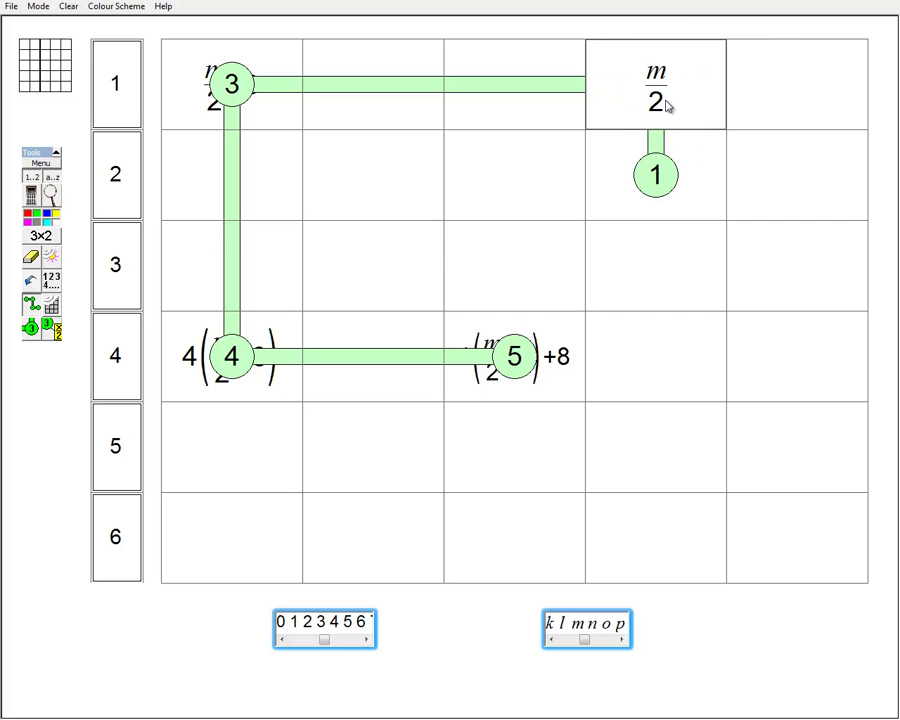
pyautogui.click(251, 106)
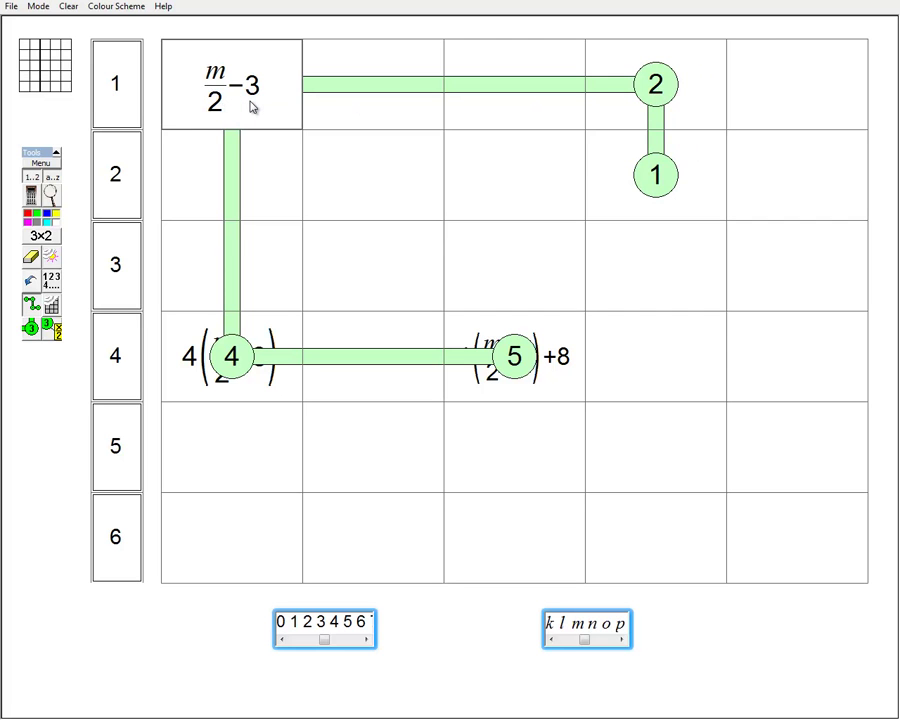
pyautogui.click(259, 360)
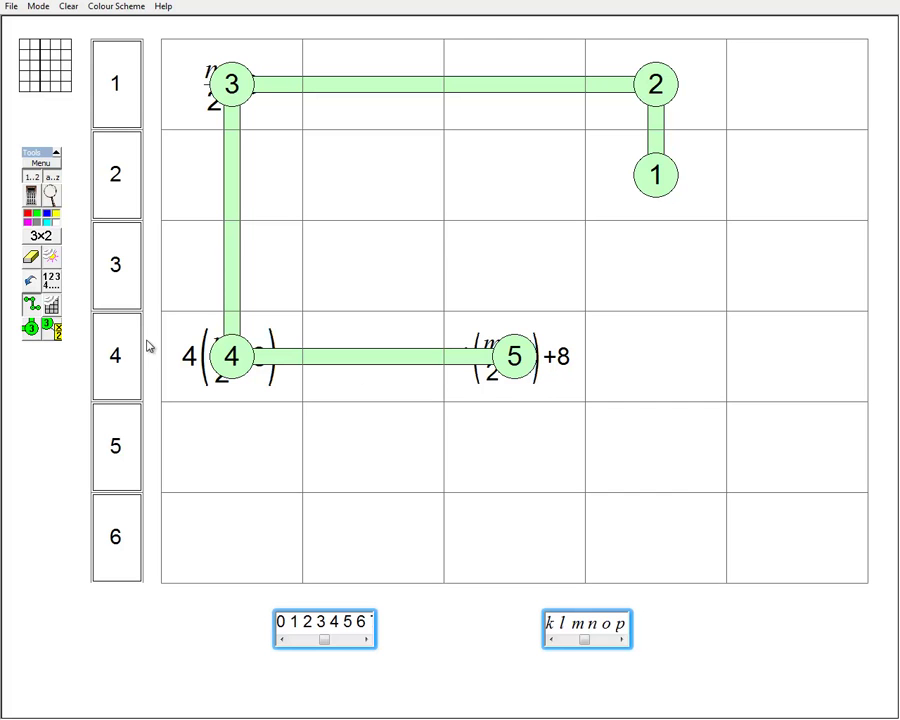
# Hide the route and erase 4(m/2−3), m/2−3, m/2 and m, leaving 4(m/2−3)+8
pyautogui.click(35, 309)
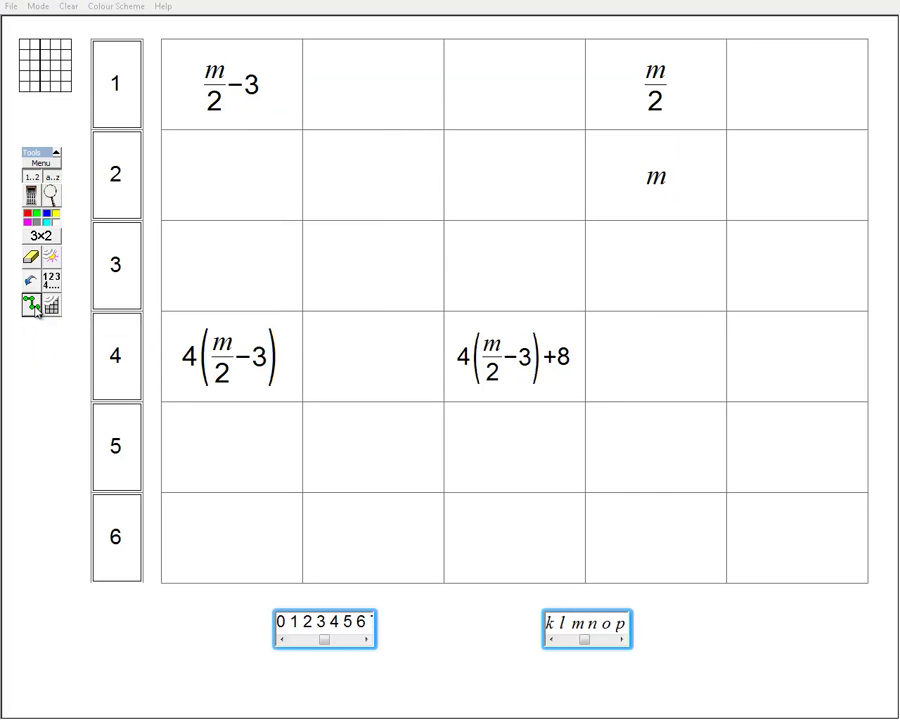
pyautogui.click(31, 257)
pyautogui.click(206, 362)
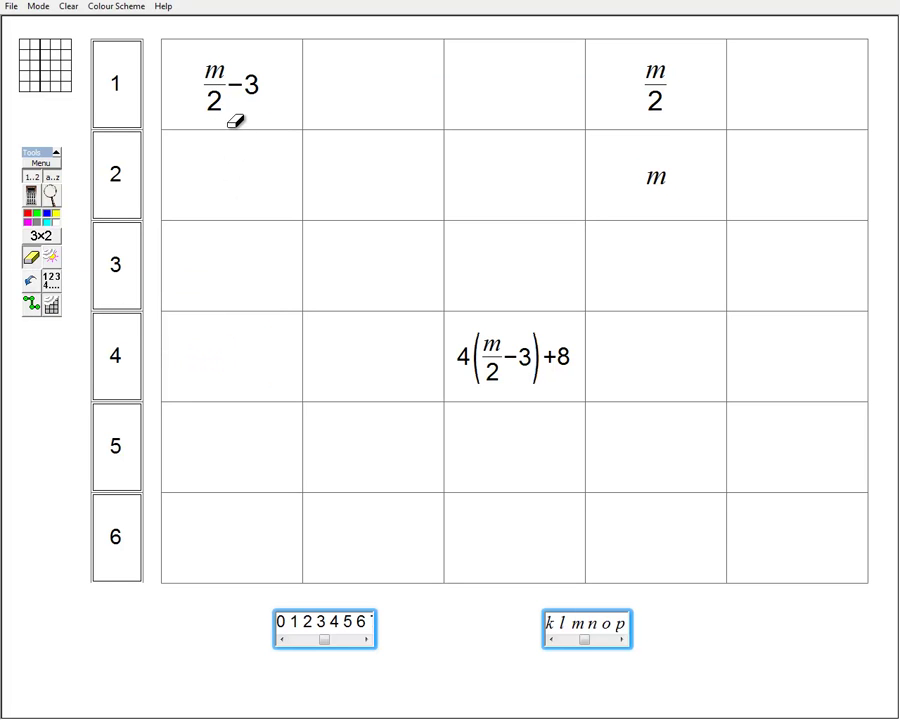
pyautogui.click(230, 88)
pyautogui.click(645, 92)
pyautogui.click(632, 178)
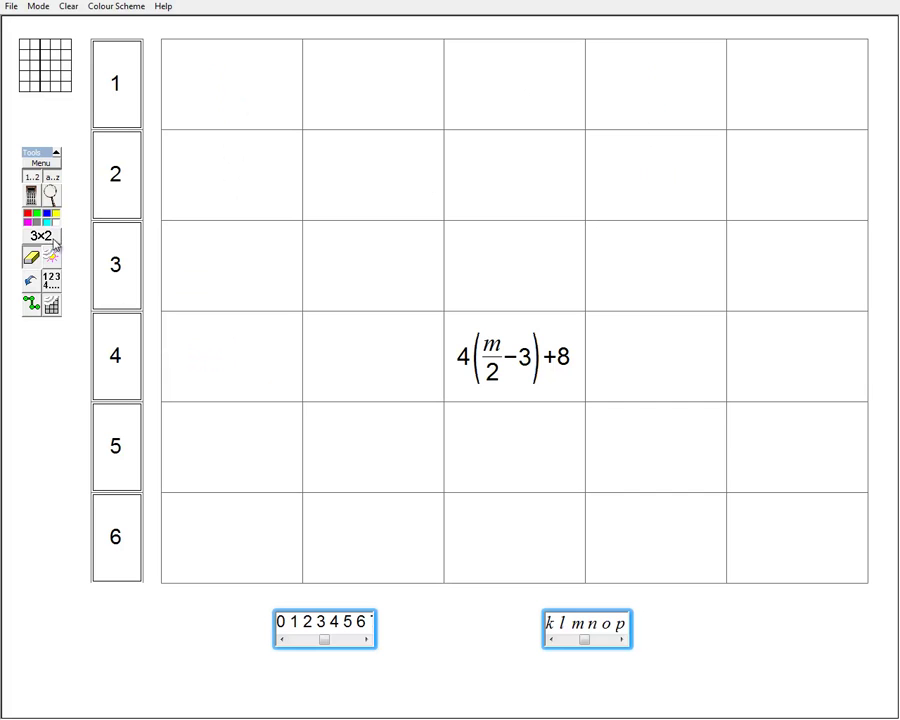
pyautogui.click(33, 258)
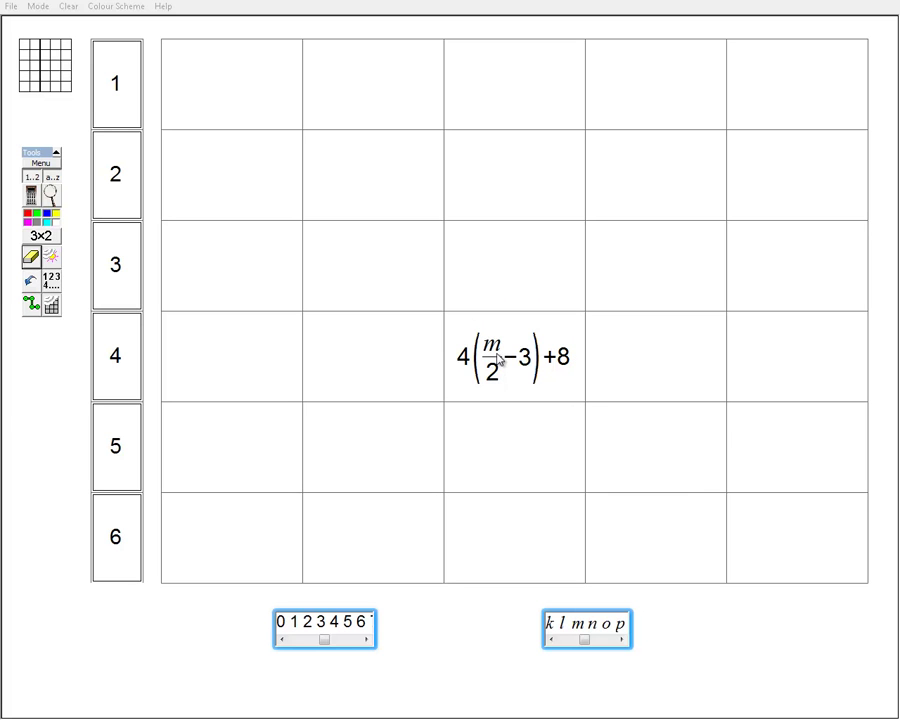
# Show the saved five-stop route and toggle node 5 to reveal and hide 4(m/2−3)+8
pyautogui.click(31, 305)
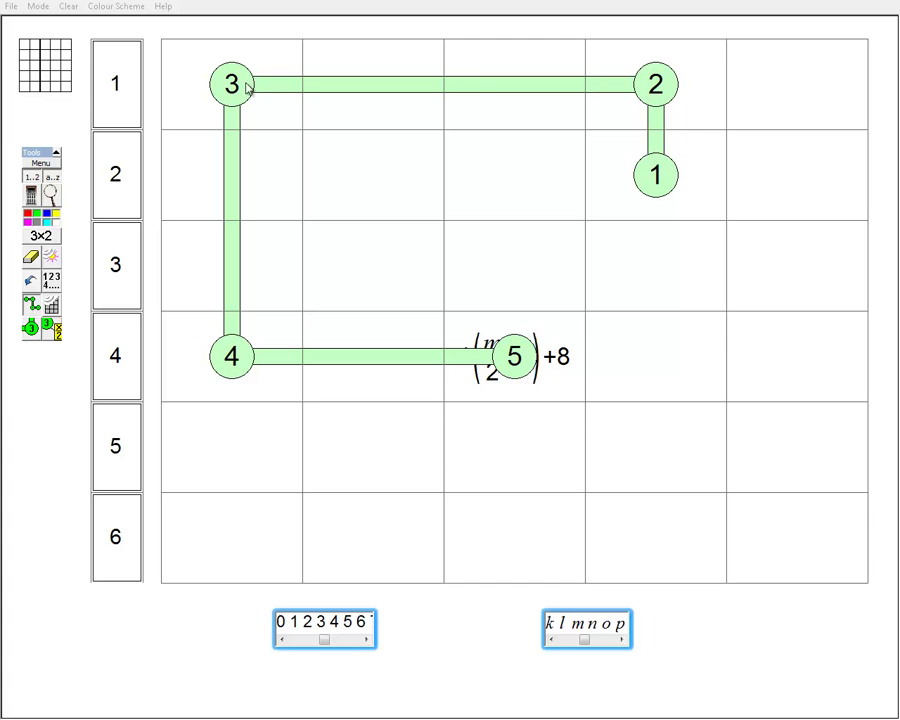
pyautogui.click(536, 378)
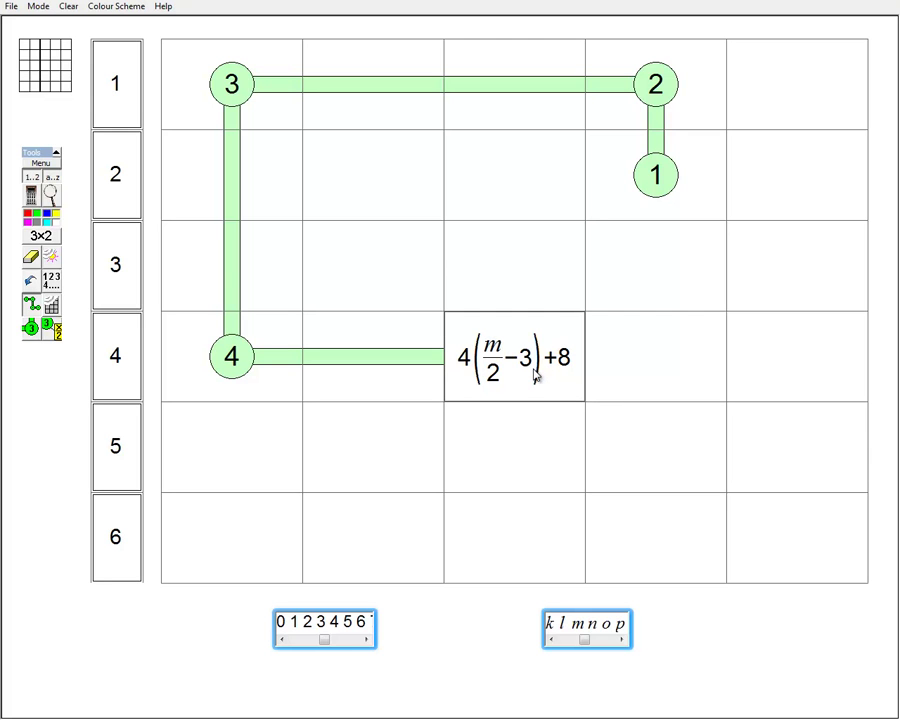
pyautogui.click(536, 378)
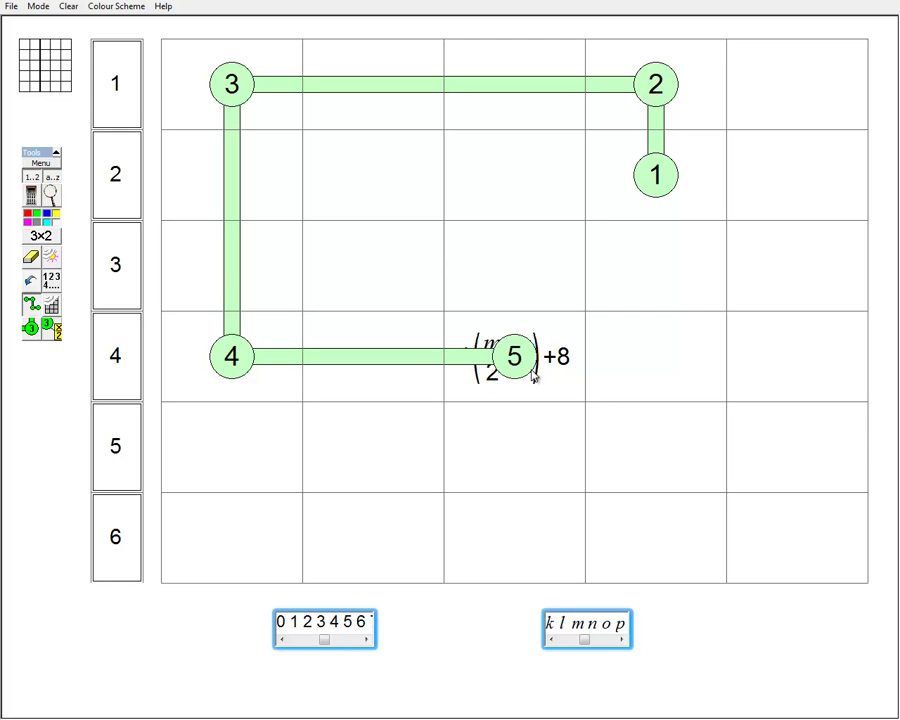
pyautogui.click(536, 378)
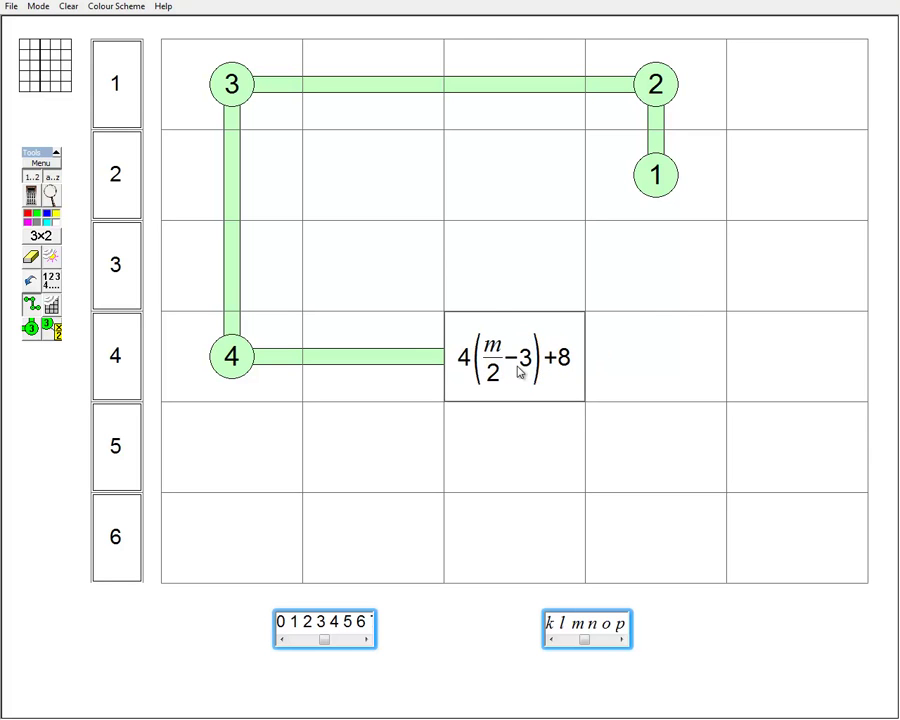
pyautogui.click(518, 370)
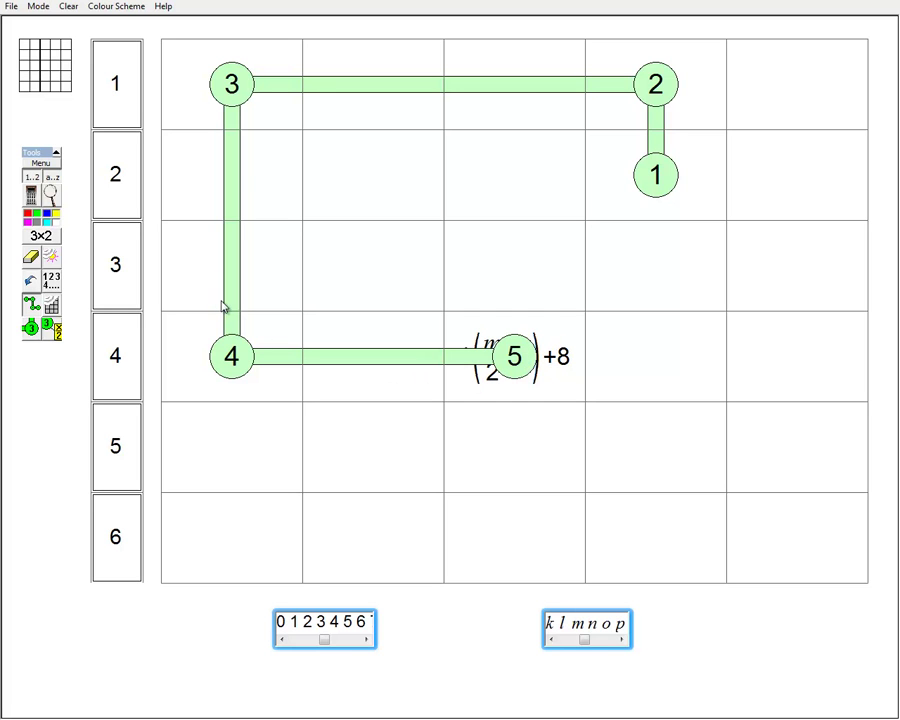